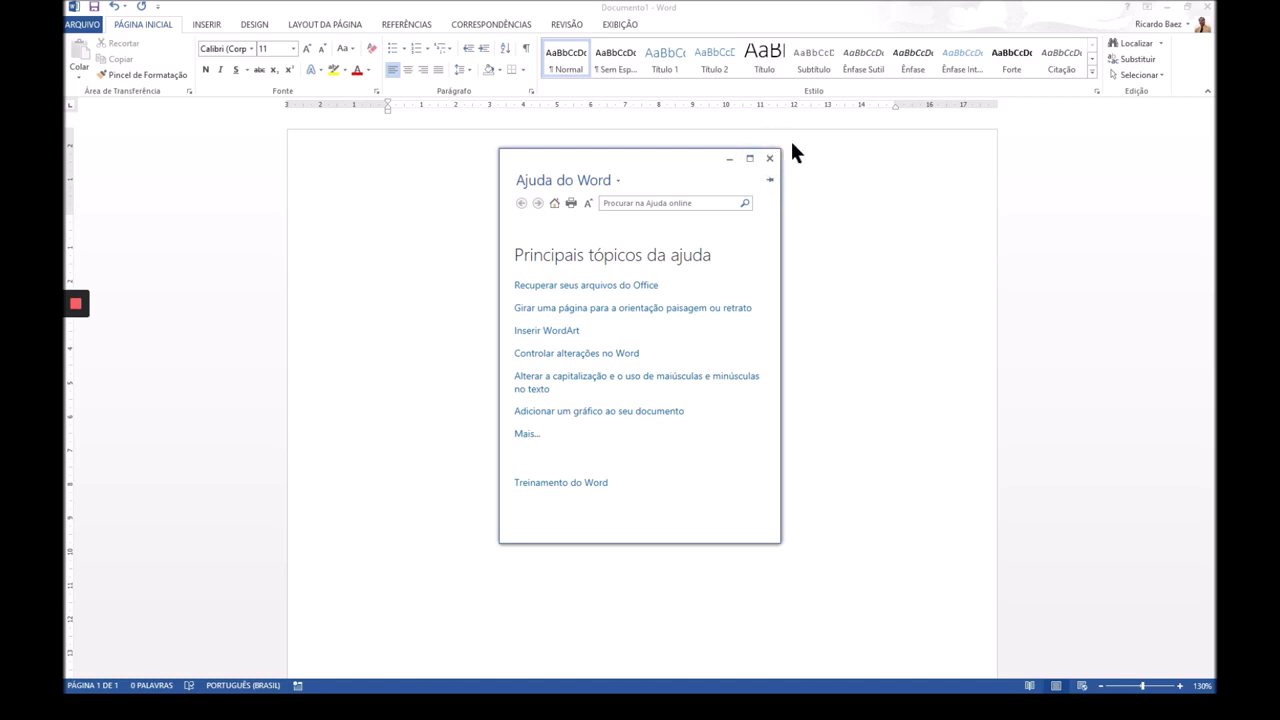
# Step: Close the Word Help window, and switch to the slide presentation to advance it to the F2 function description
pyautogui.click(768, 158)
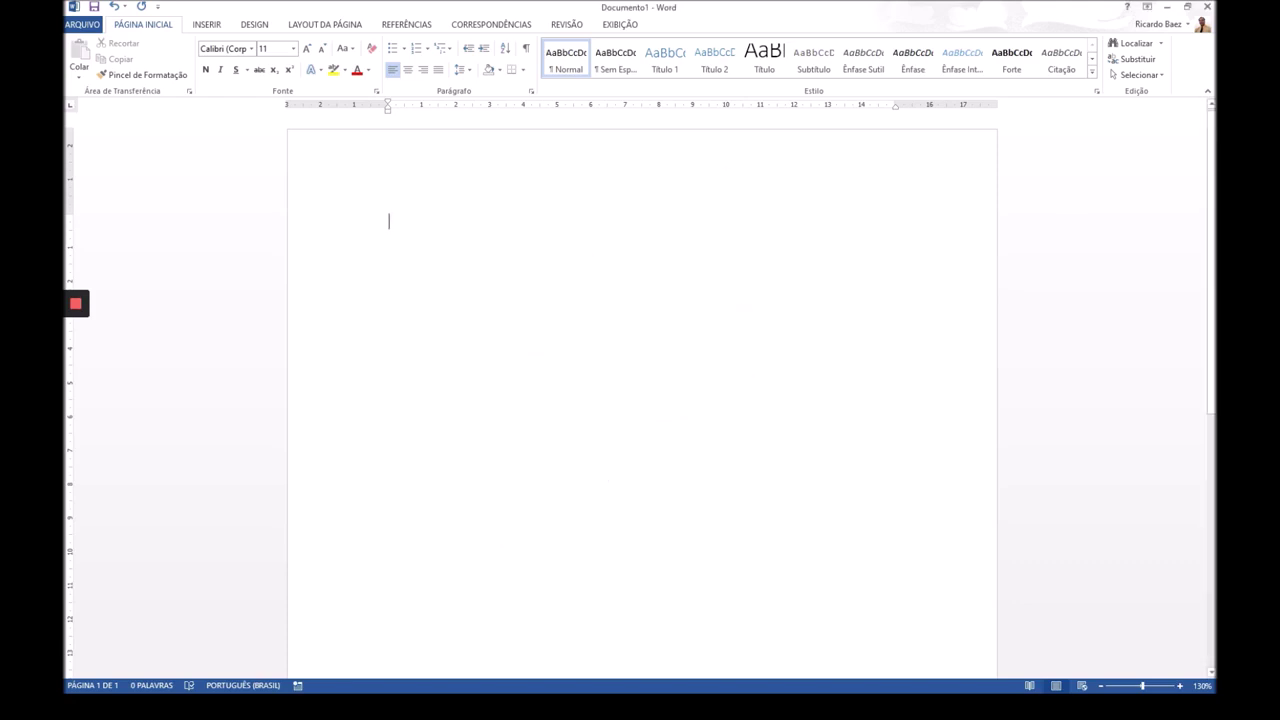
pyautogui.hotkey('alt', 'Tab')
pyautogui.click(845, 268)
pyautogui.click(845, 266)
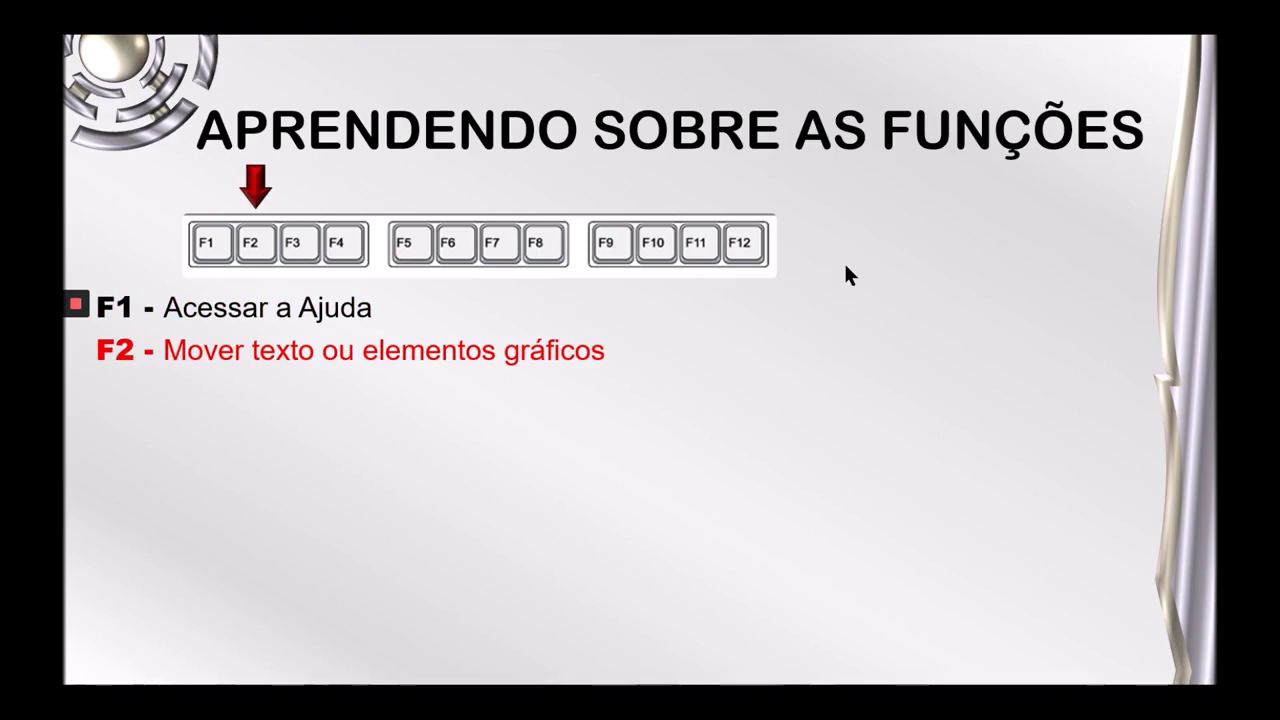
# Step: Return to Word and fill the blank document with sample text using =rand(10,9)
pyautogui.hotkey('alt', 'Tab')
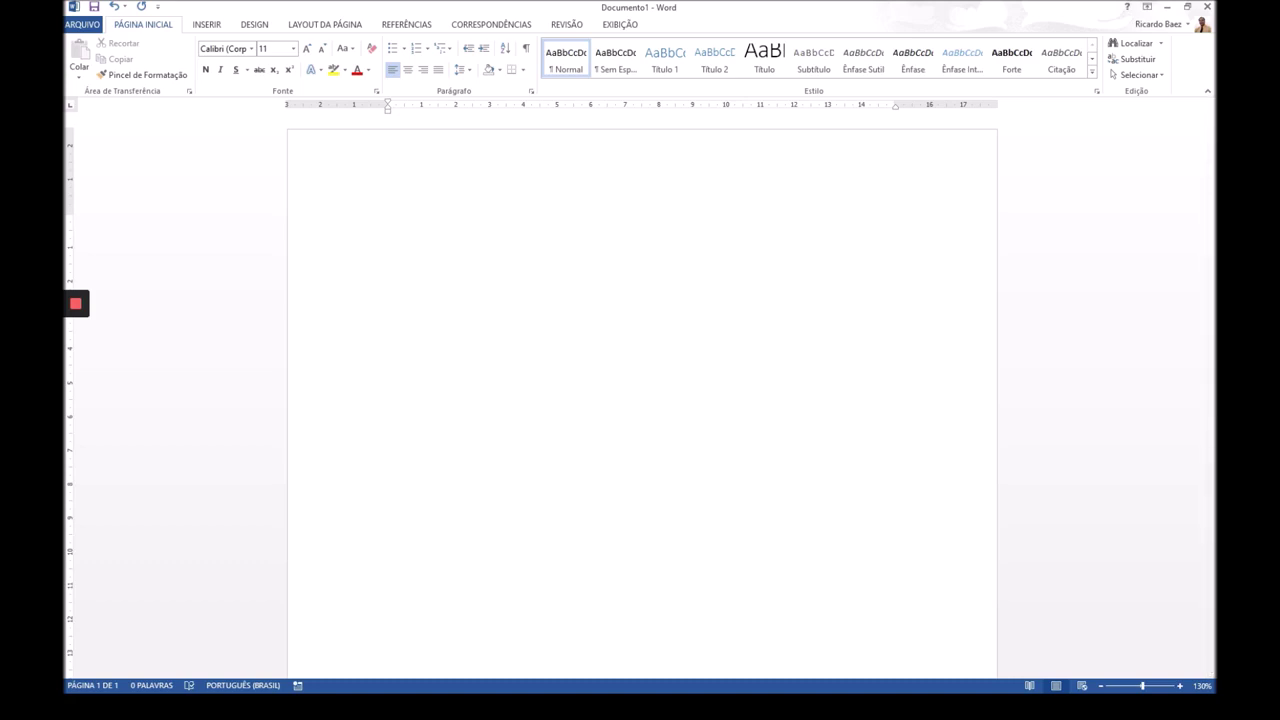
pyautogui.write('=rand')
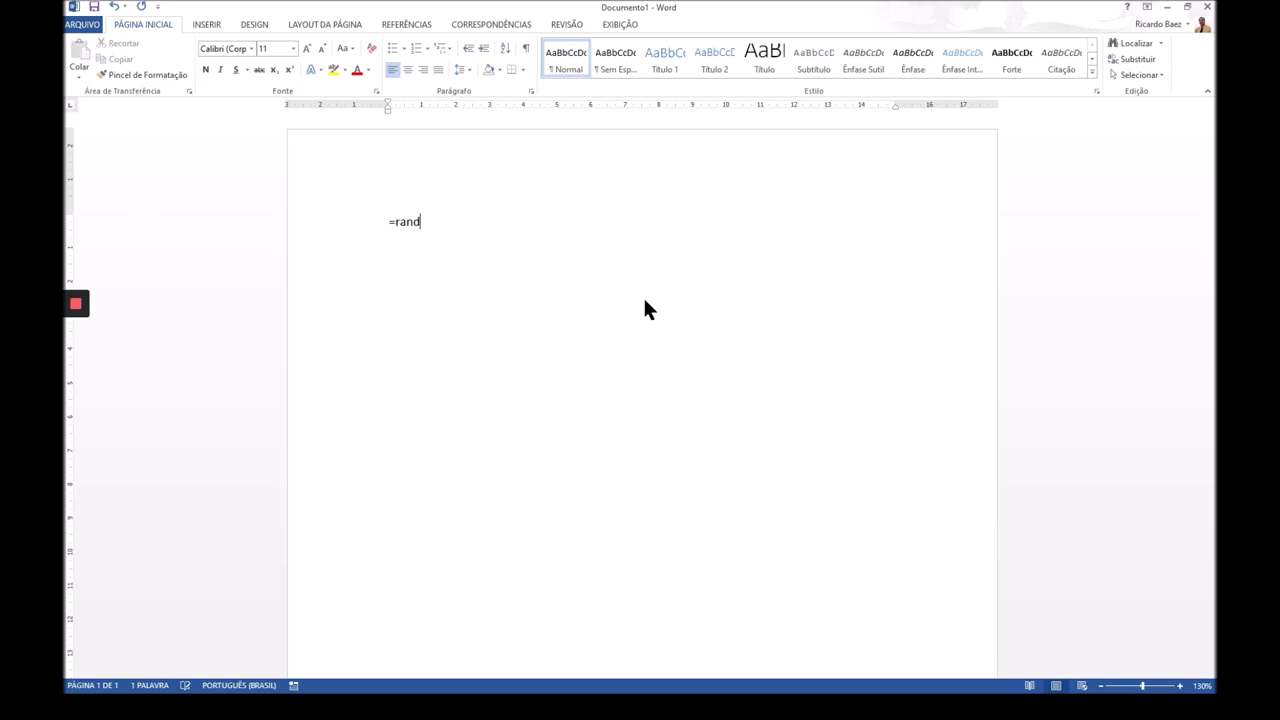
pyautogui.write('(10,9)')
pyautogui.press('Return')
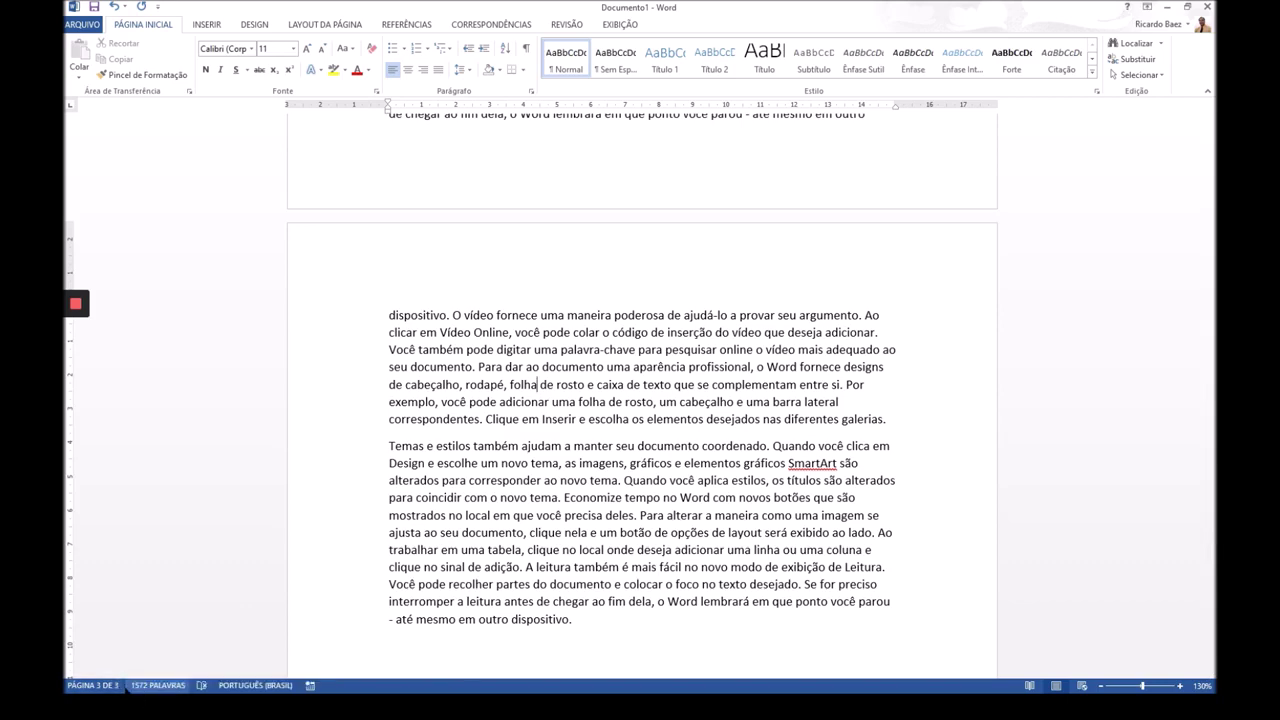
# Step: Magnify the screen to 200% to read the document's page and word counts, and minimize the magnifier window
pyautogui.press('super+plus')
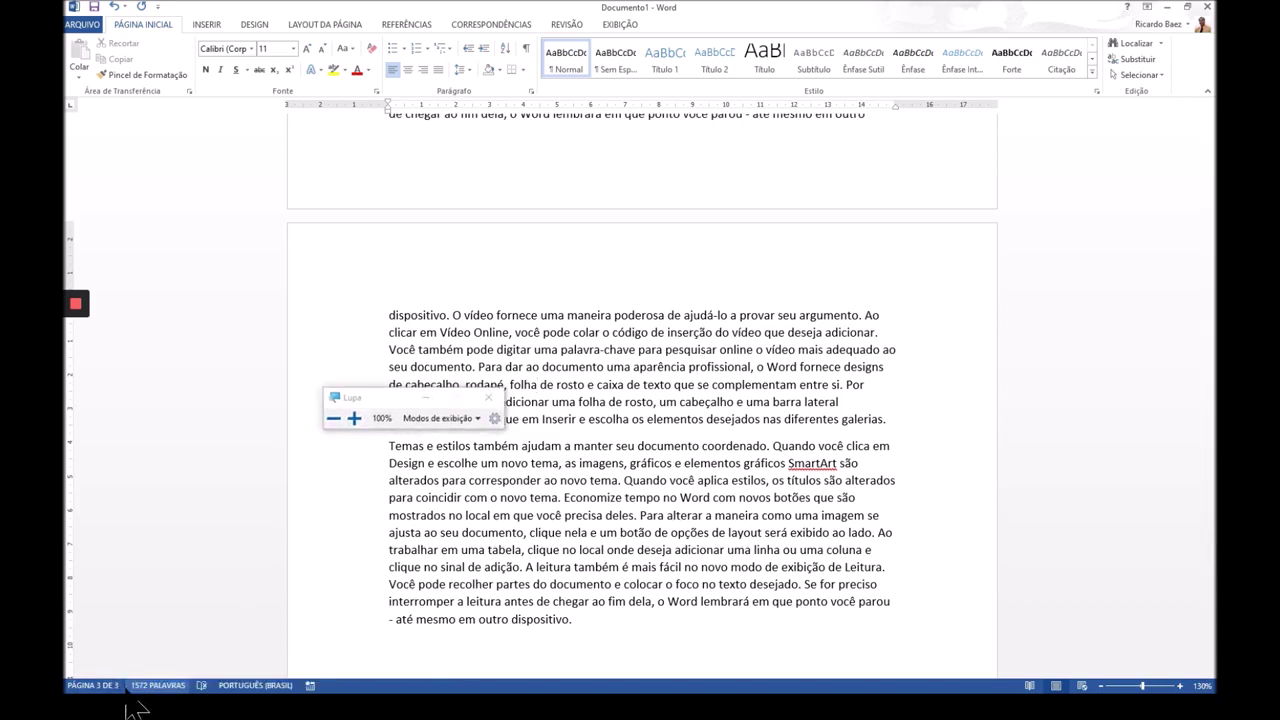
pyautogui.press('super+plus')
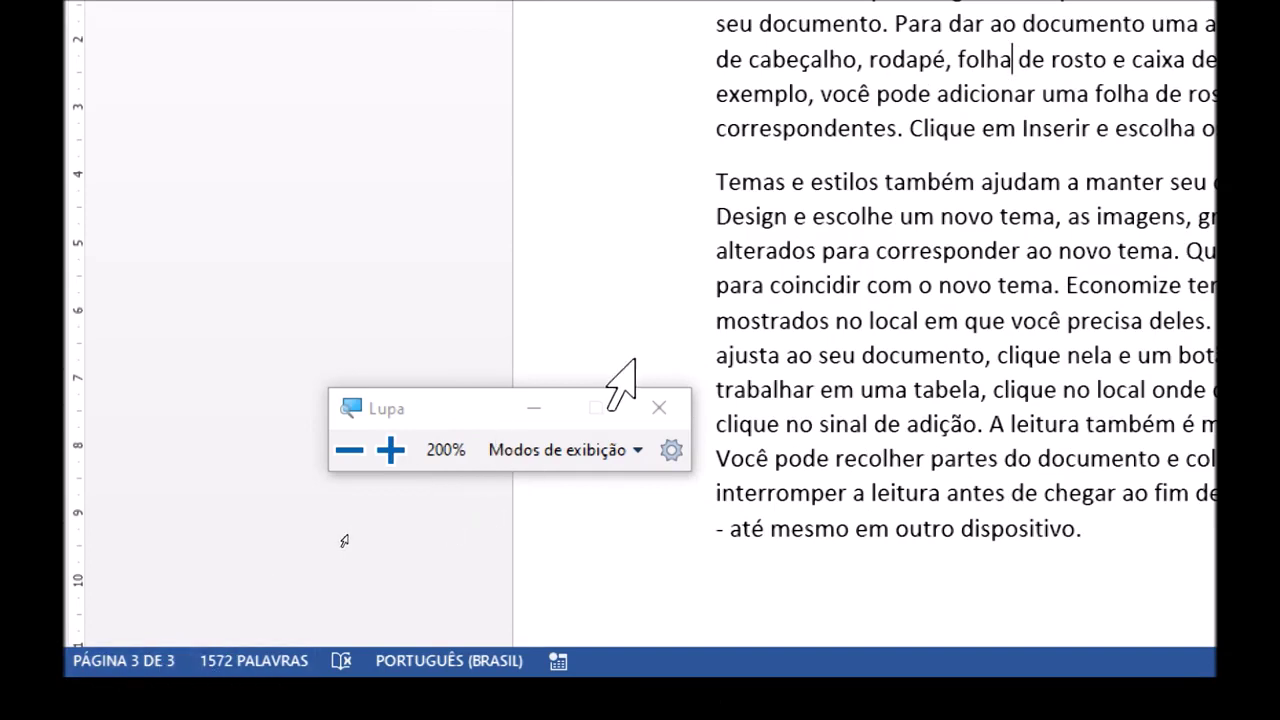
pyautogui.click(531, 409)
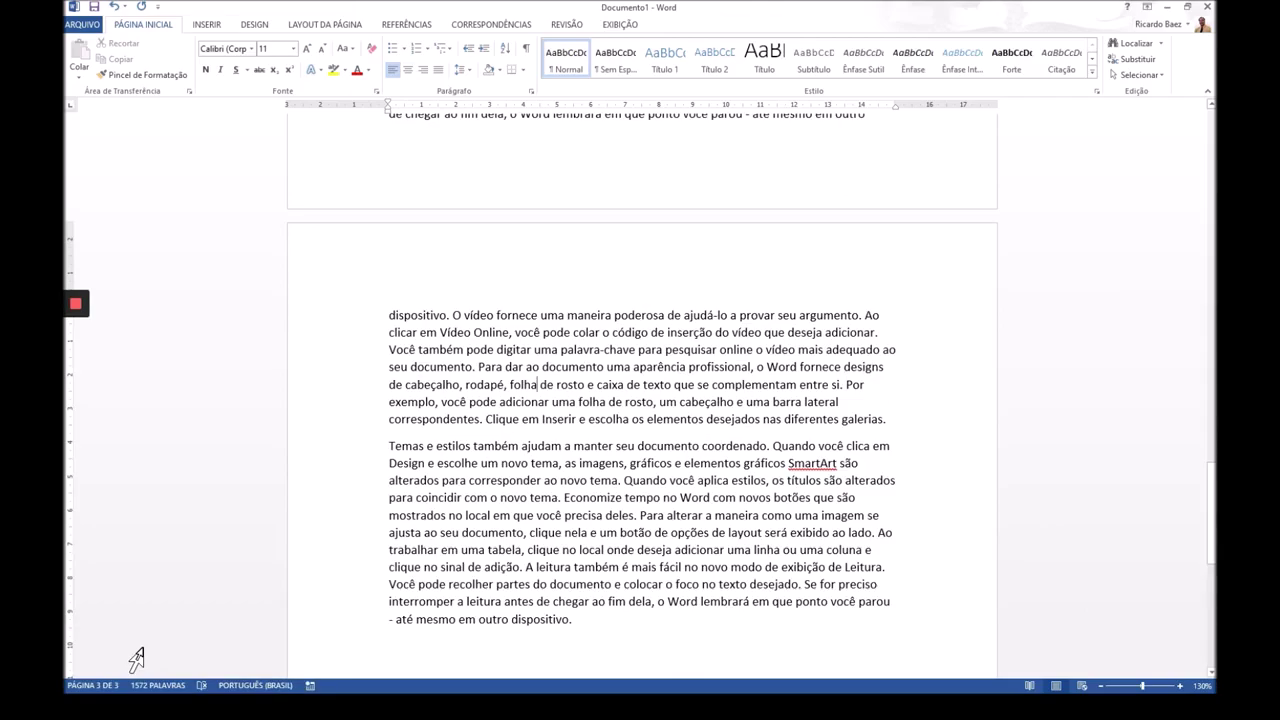
# Step: Color the first three lines of the document's opening paragraph red
pyautogui.scroll(2, 540, 515)
pyautogui.scroll(18, 540, 515)
pyautogui.scroll(20, 547, 516)
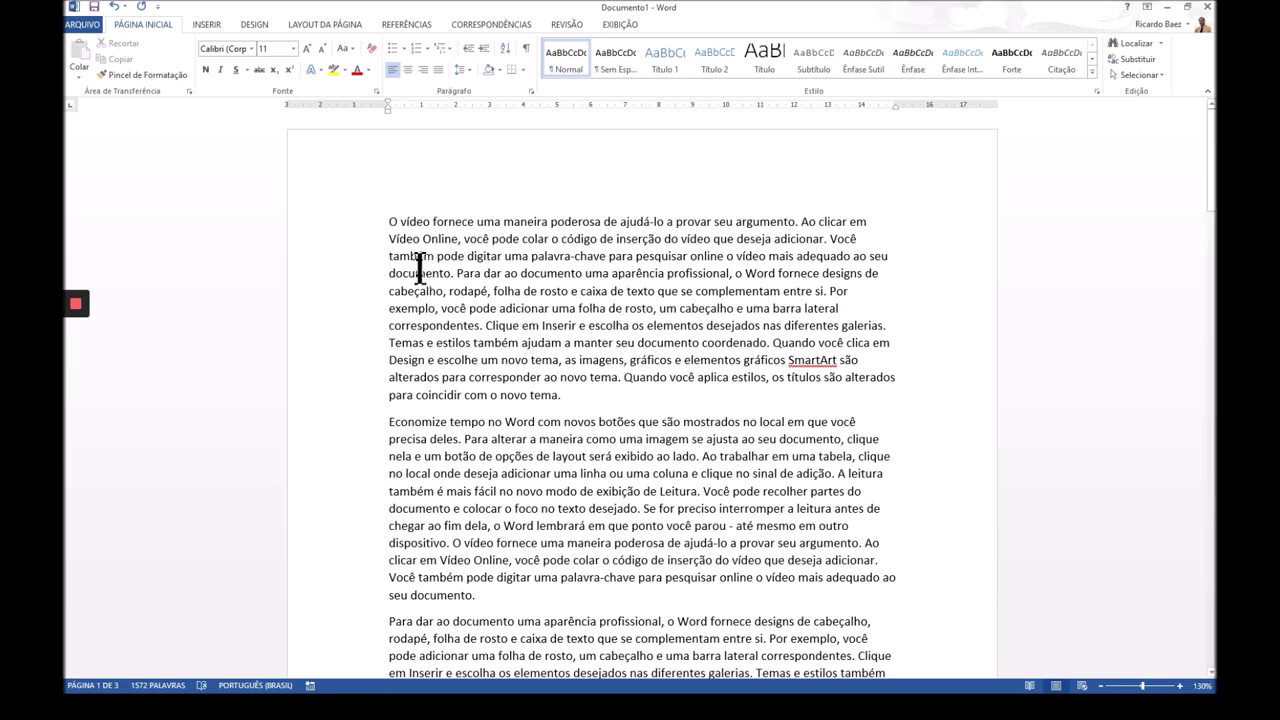
pyautogui.click(356, 228)
pyautogui.moveTo(356, 230); pyautogui.dragTo(356, 252)
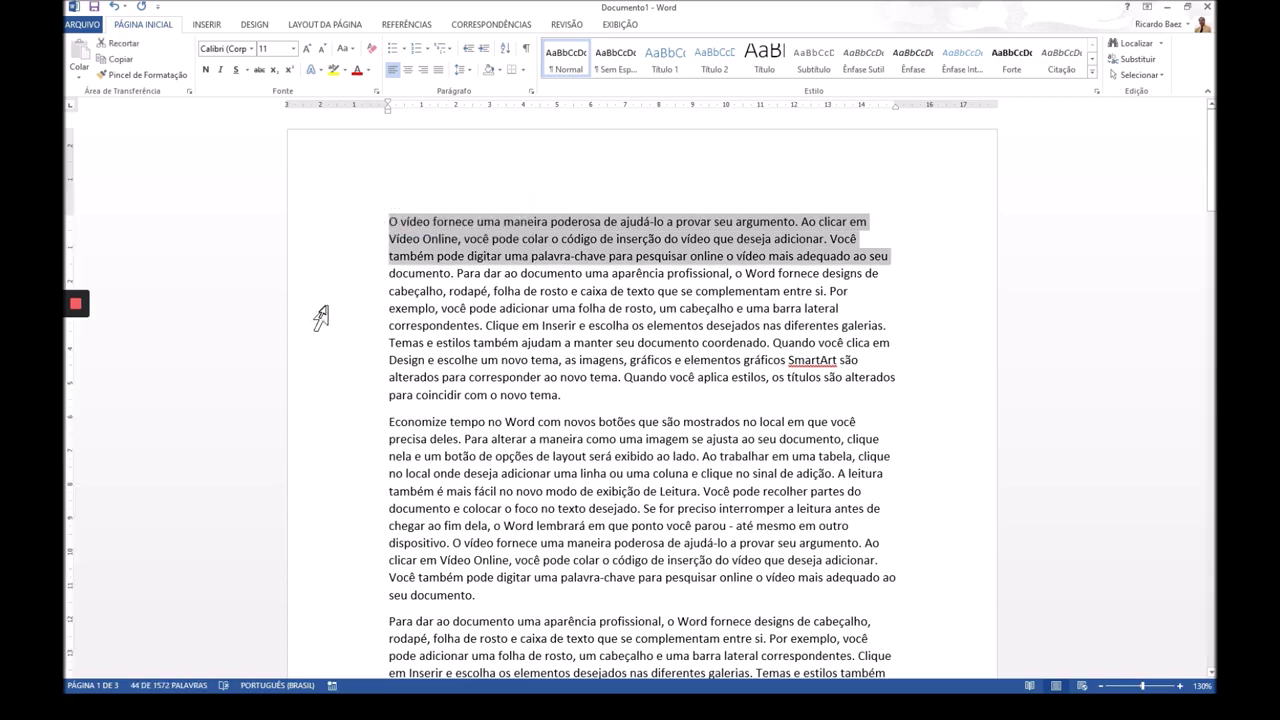
pyautogui.click(357, 70)
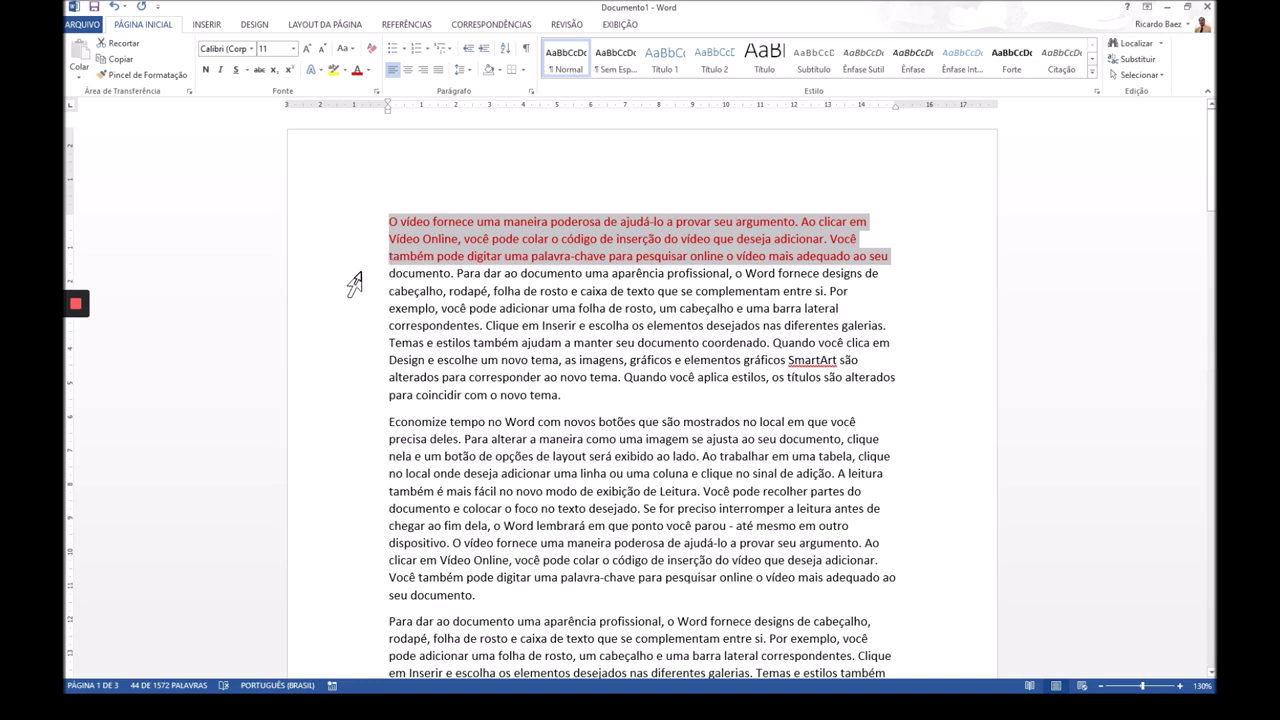
# Step: Relocate the three red lines to the start of the paragraph beginning "Economize tempo" using the F2 move function
pyautogui.press('F2')
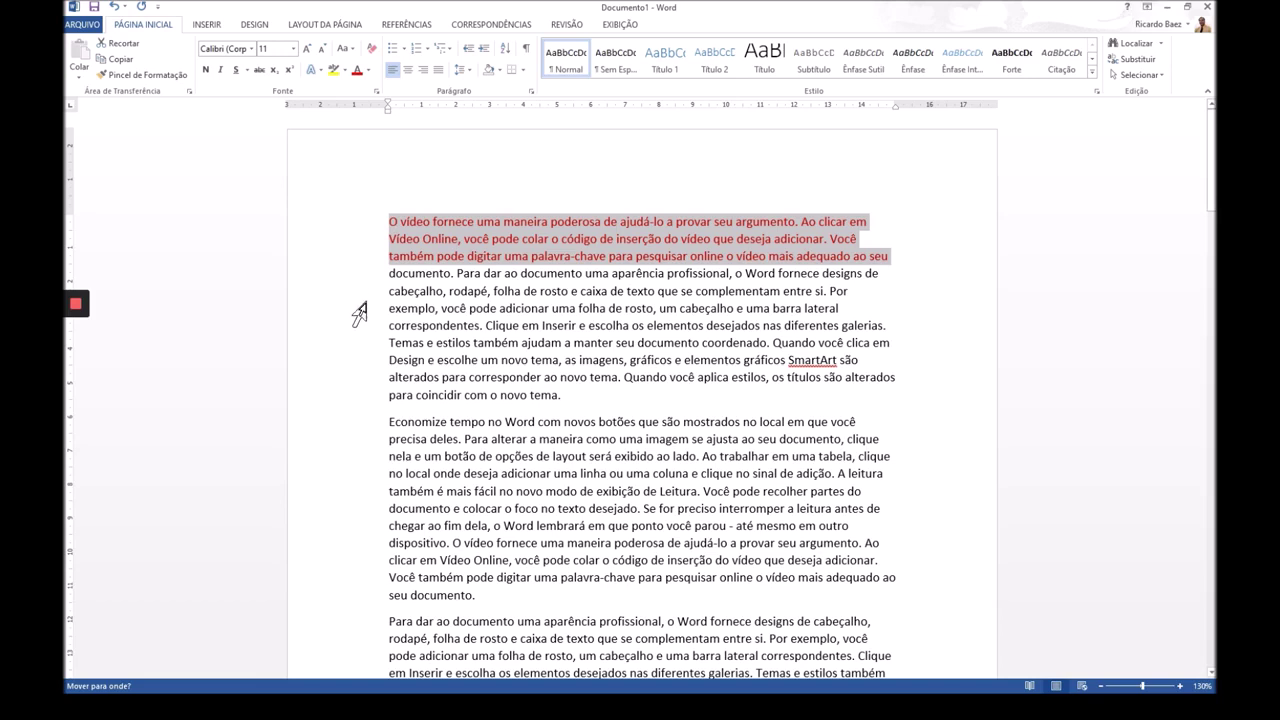
pyautogui.click(387, 423)
pyautogui.click(391, 423)
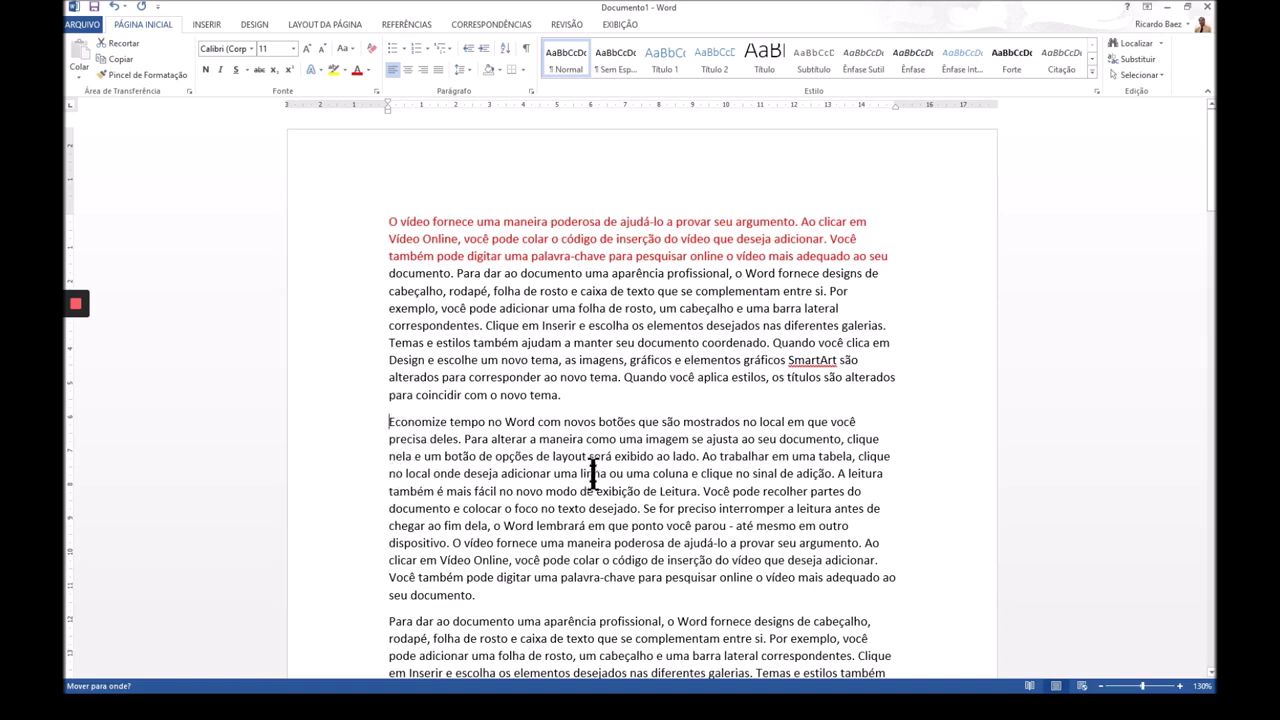
pyautogui.press('Return')
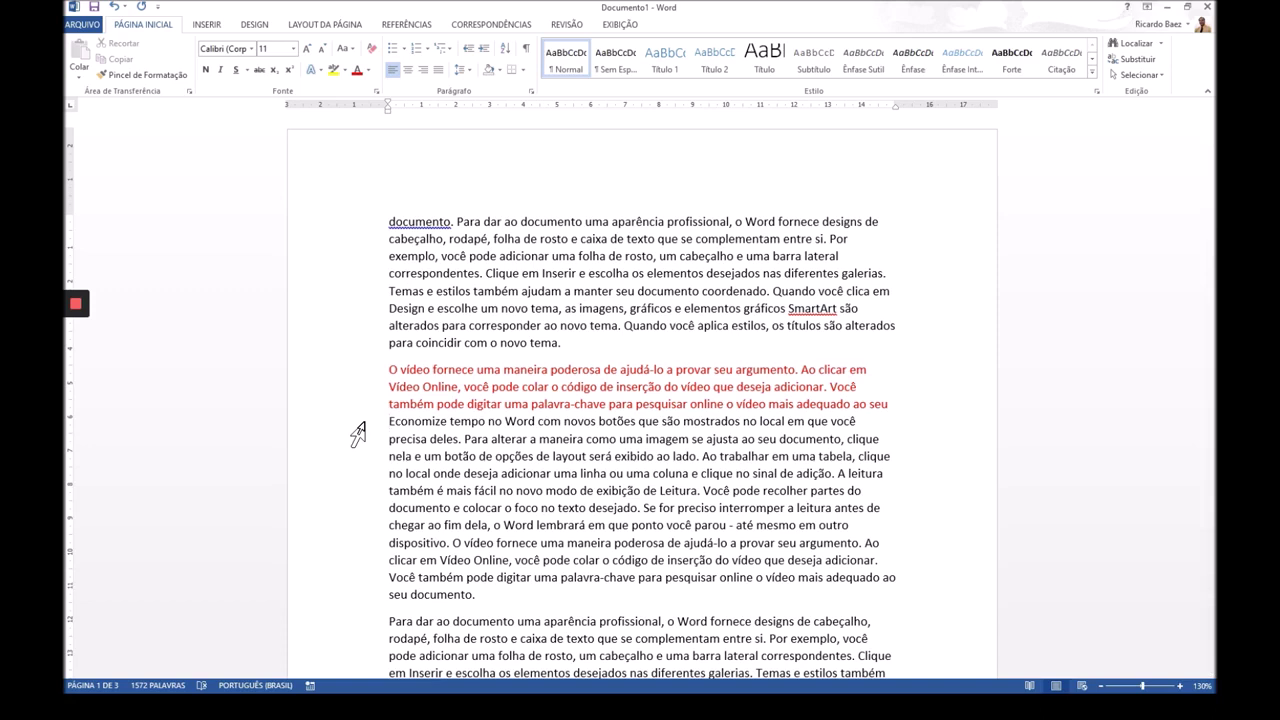
# Step: Move the three red lines back to the very beginning of the document with the F2 move function
pyautogui.moveTo(363, 374); pyautogui.dragTo(358, 412)
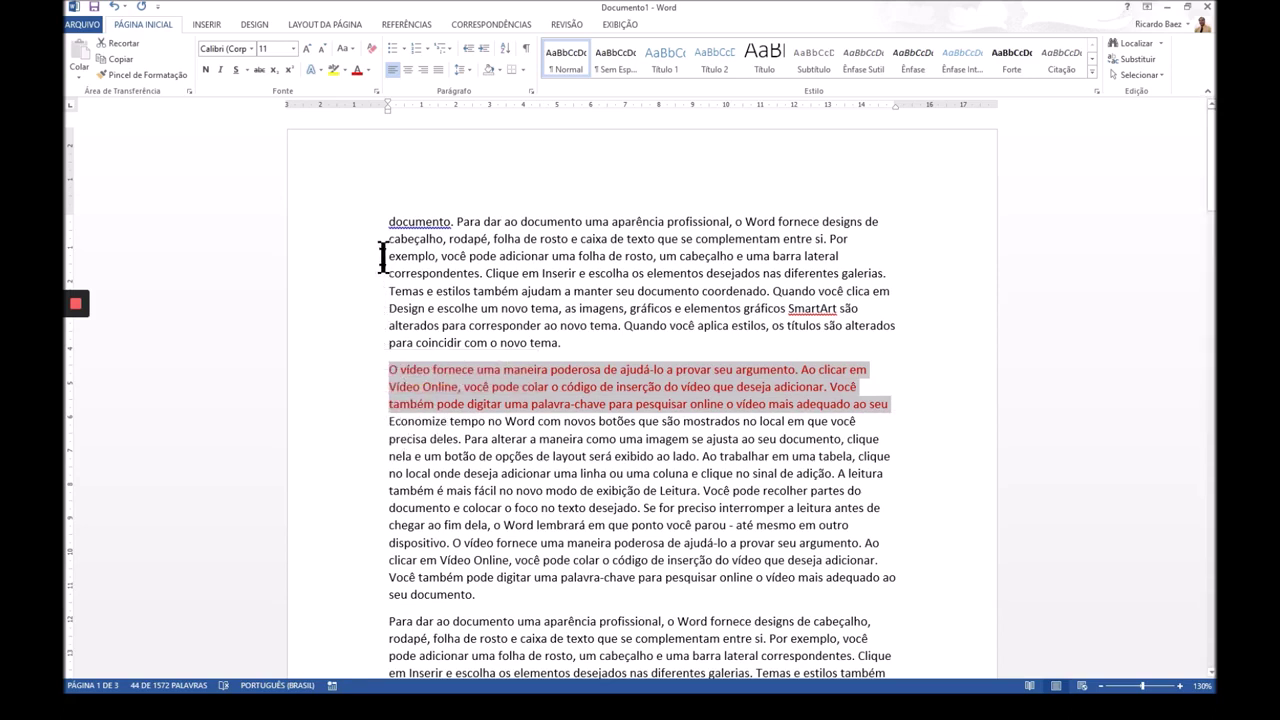
pyautogui.press('F2')
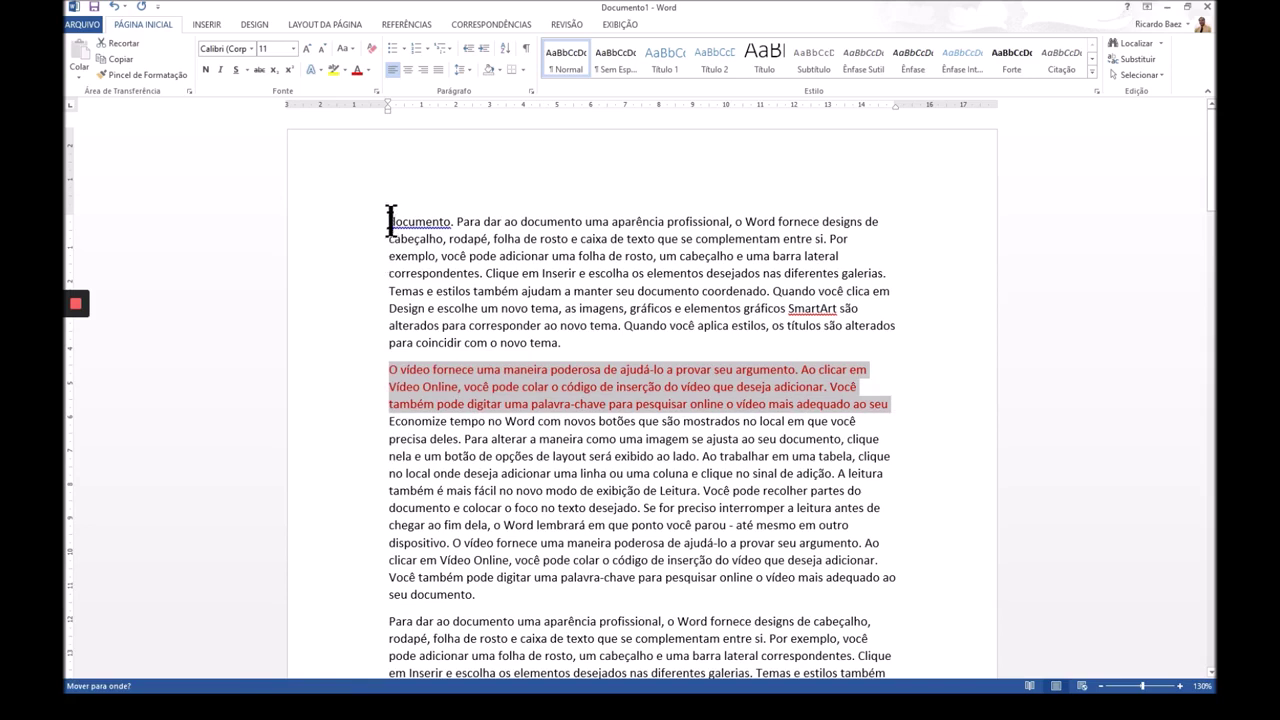
pyautogui.click(387, 218)
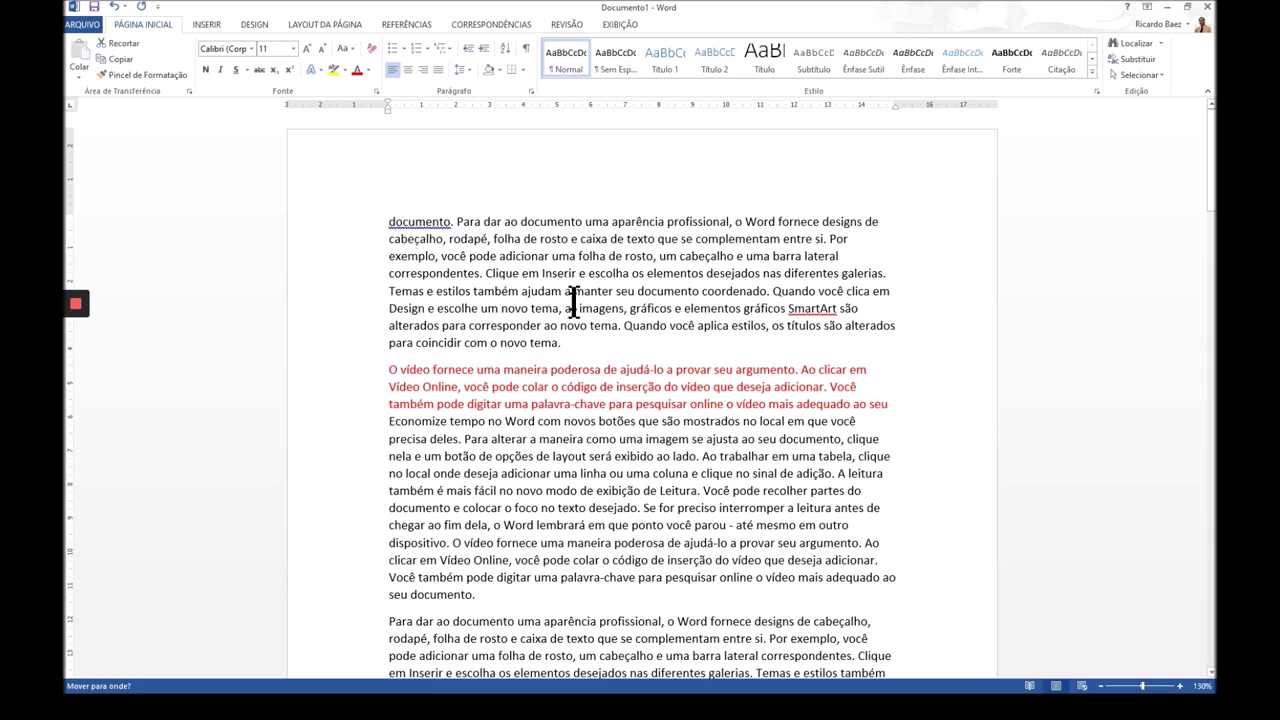
pyautogui.press('Return')
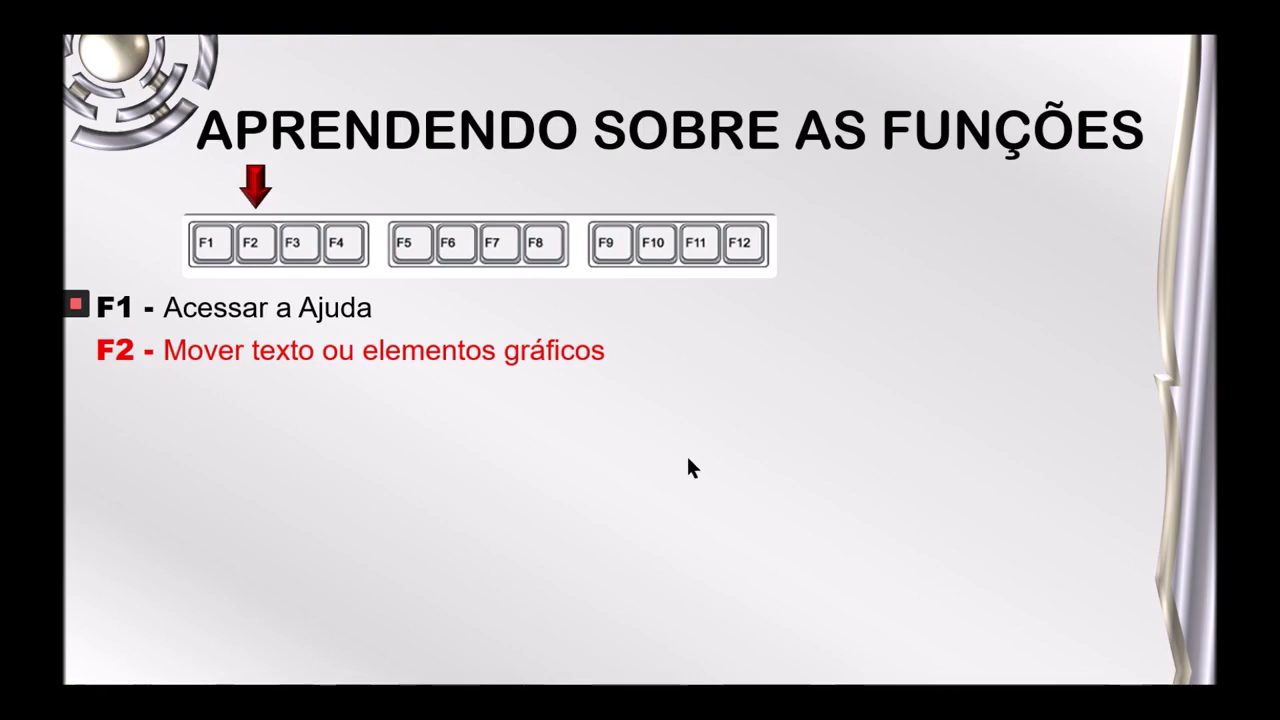
# Step: Advance the presentation to the F3 function description, and in Word split the first paragraph after "deseja adicionar." with two paragraph breaks
pyautogui.click(644, 489)
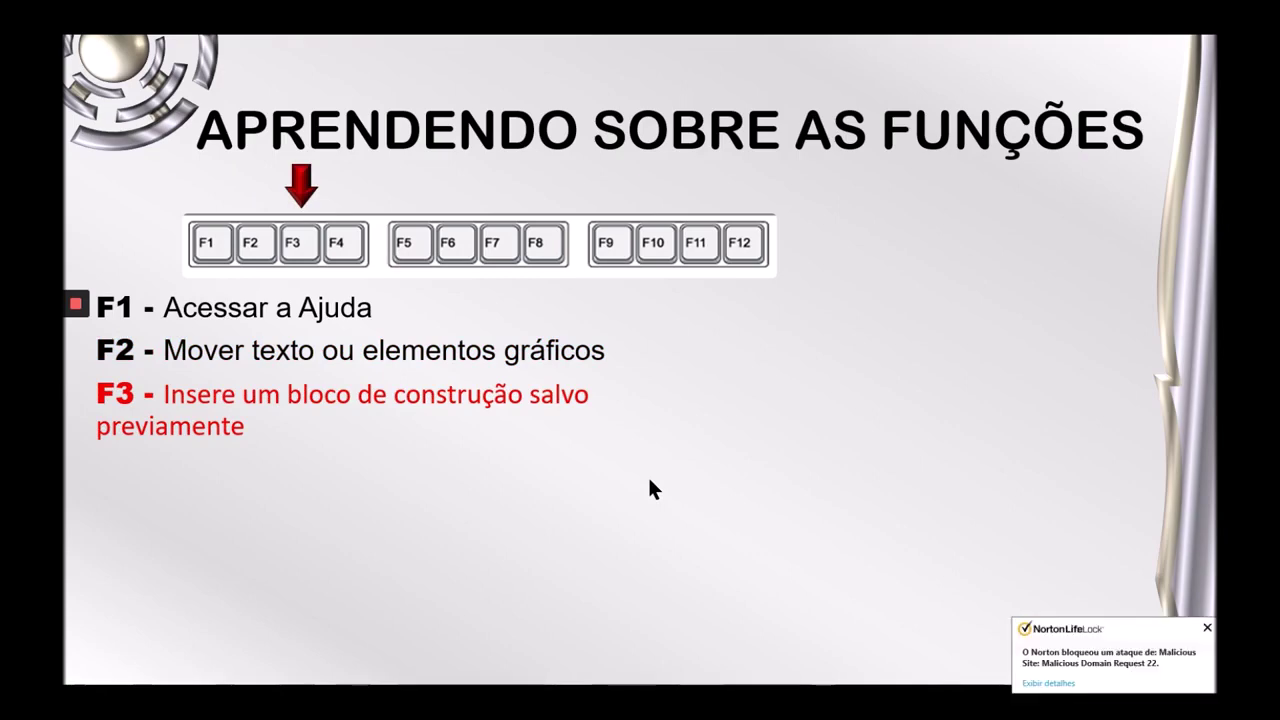
pyautogui.hotkey('alt', 'Tab')
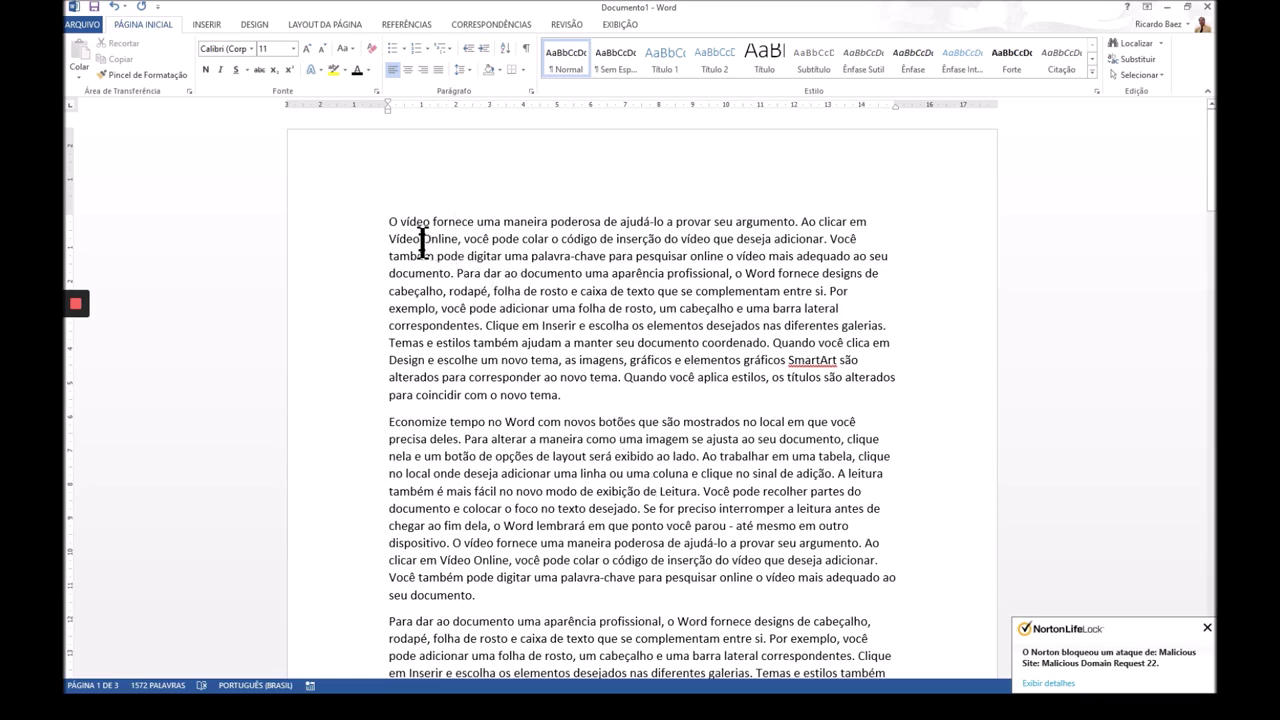
pyautogui.click(829, 239)
pyautogui.press('Return')
pyautogui.press('Return')
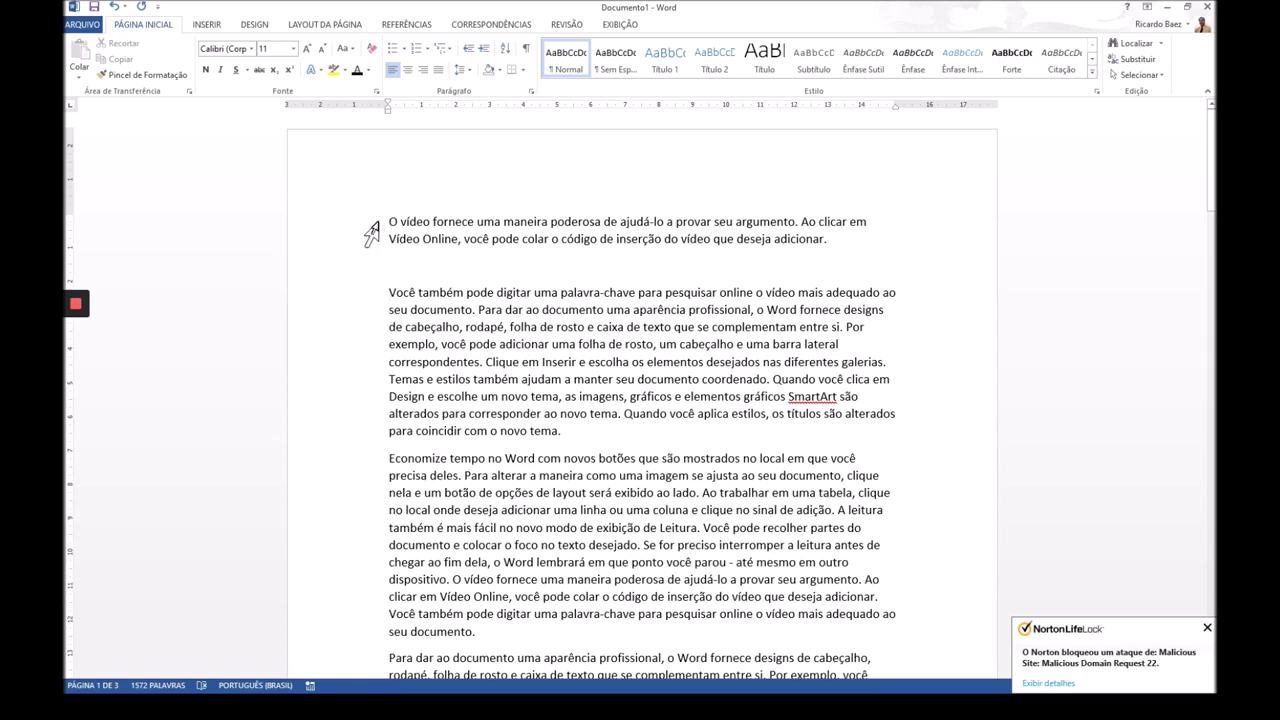
# Step: Color the separated two-line paragraph at the start of the document standard red
pyautogui.moveTo(366, 228); pyautogui.dragTo(366, 248)
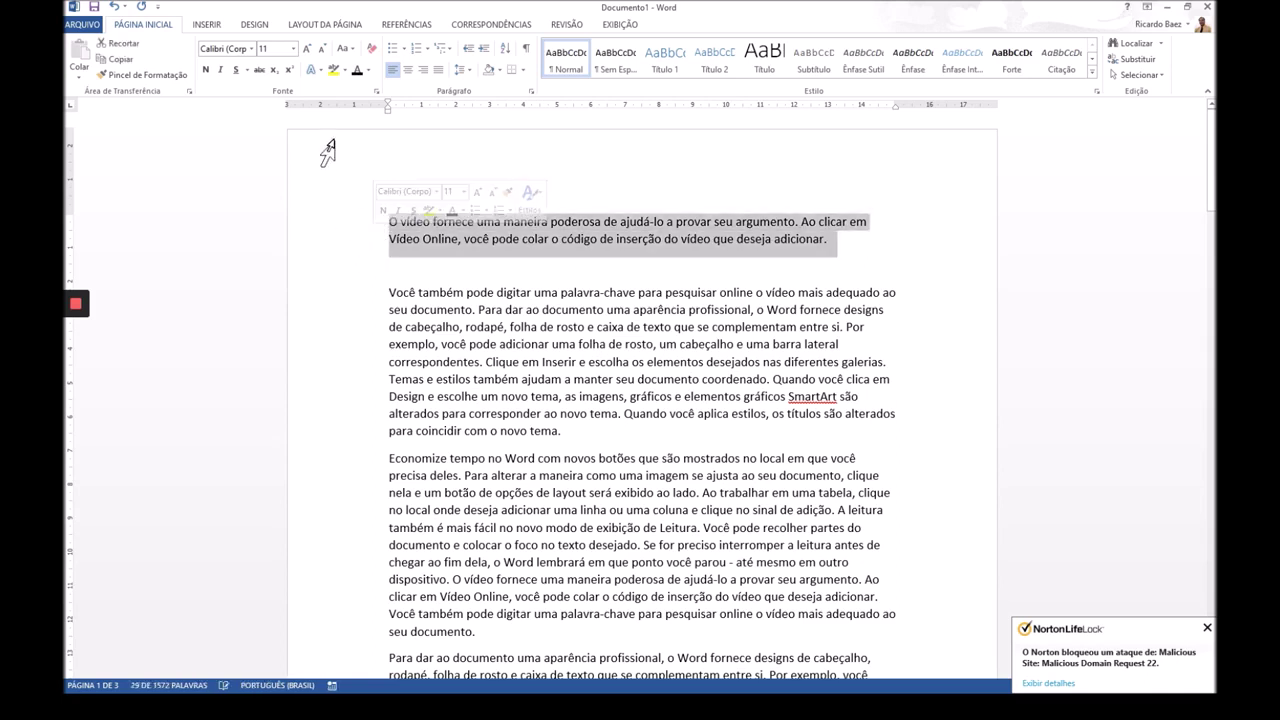
pyautogui.click(367, 71)
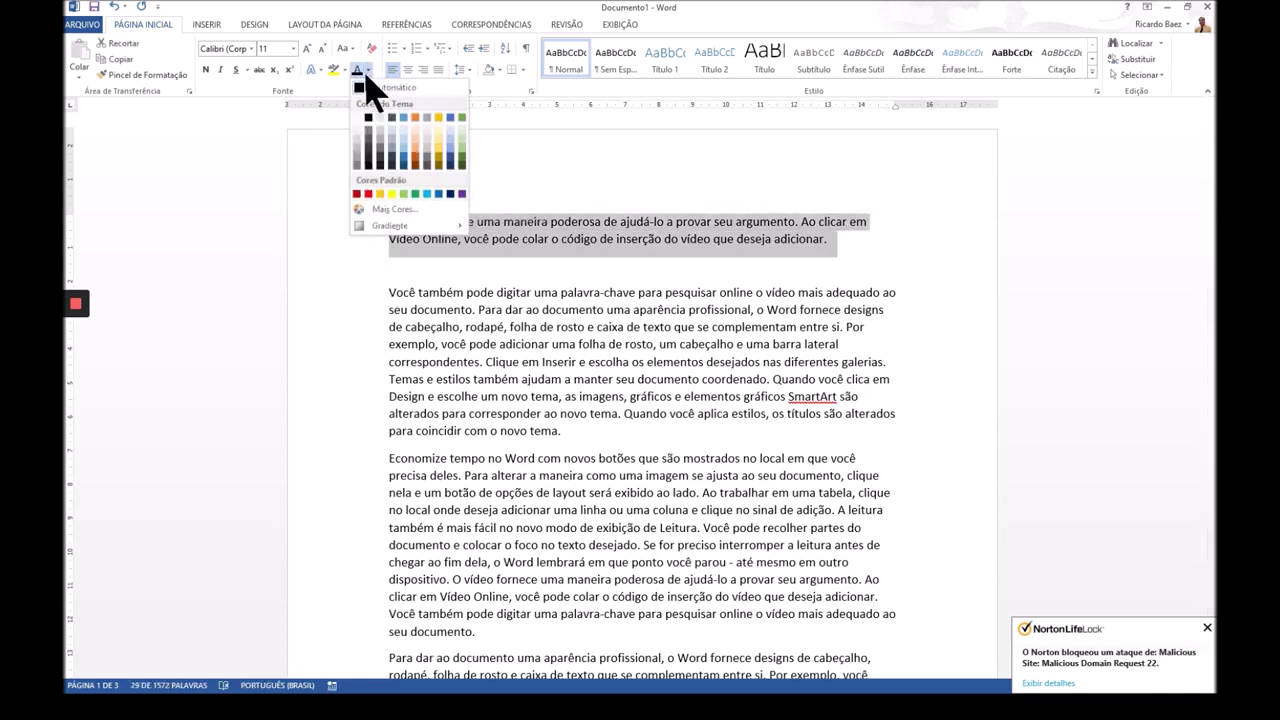
pyautogui.click(367, 194)
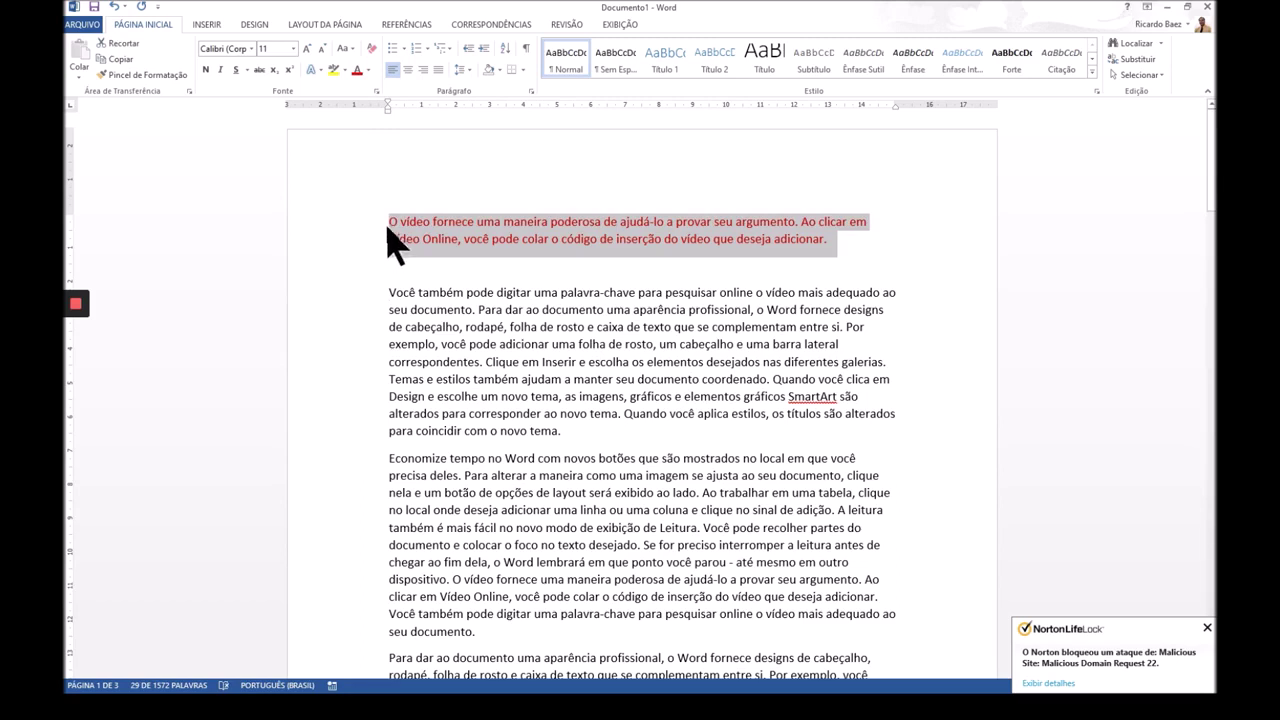
# Step: Add the heading line "OBSERVAÇÃO" above the red paragraph
pyautogui.click(391, 222)
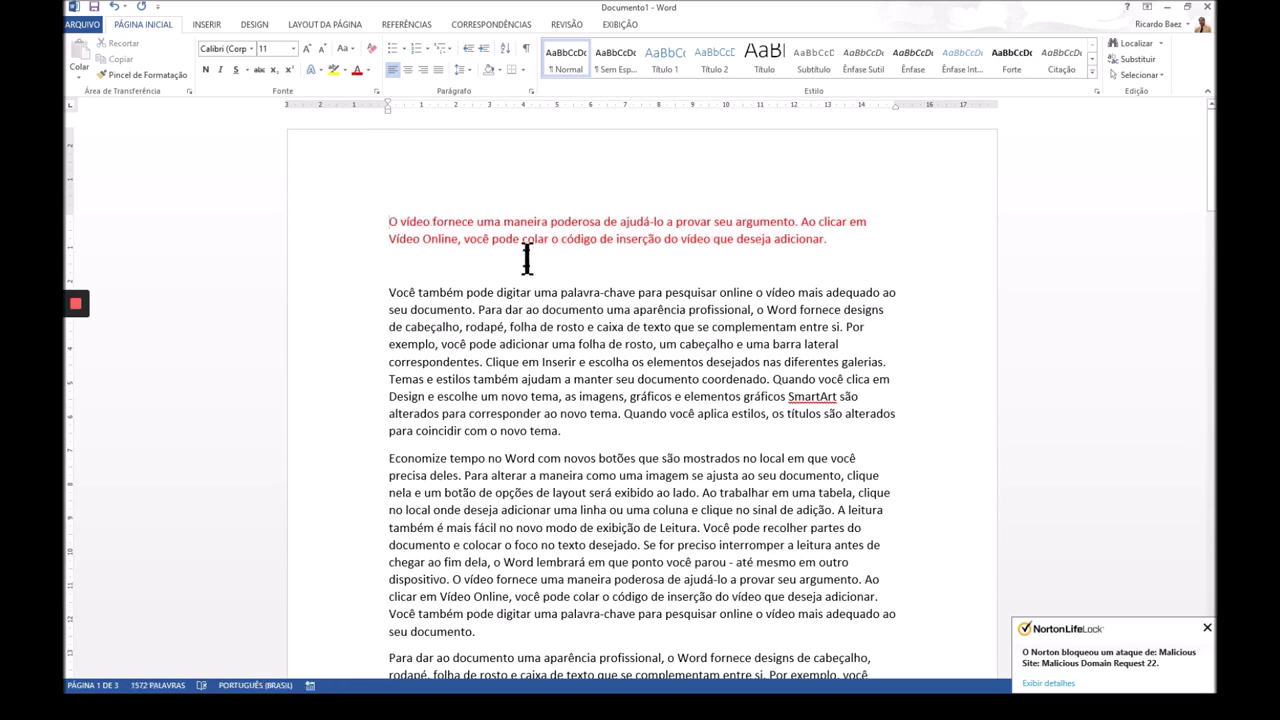
pyautogui.press('Return')
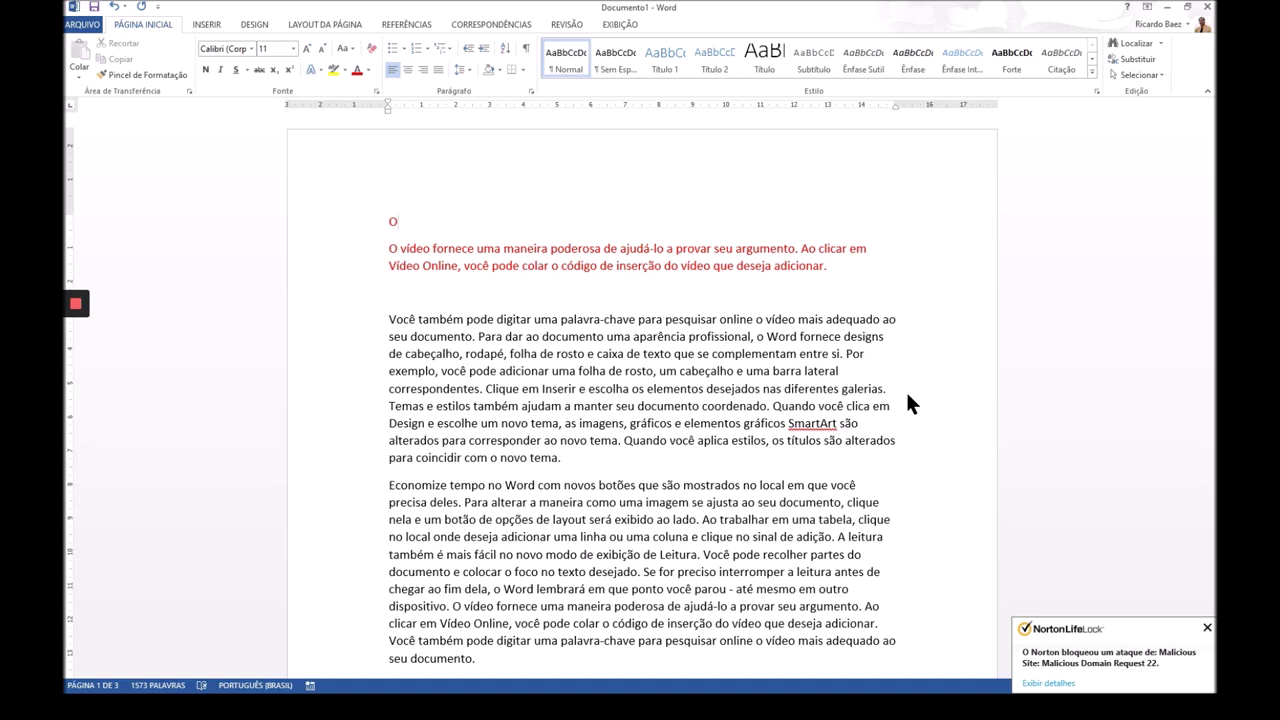
pyautogui.write('O')
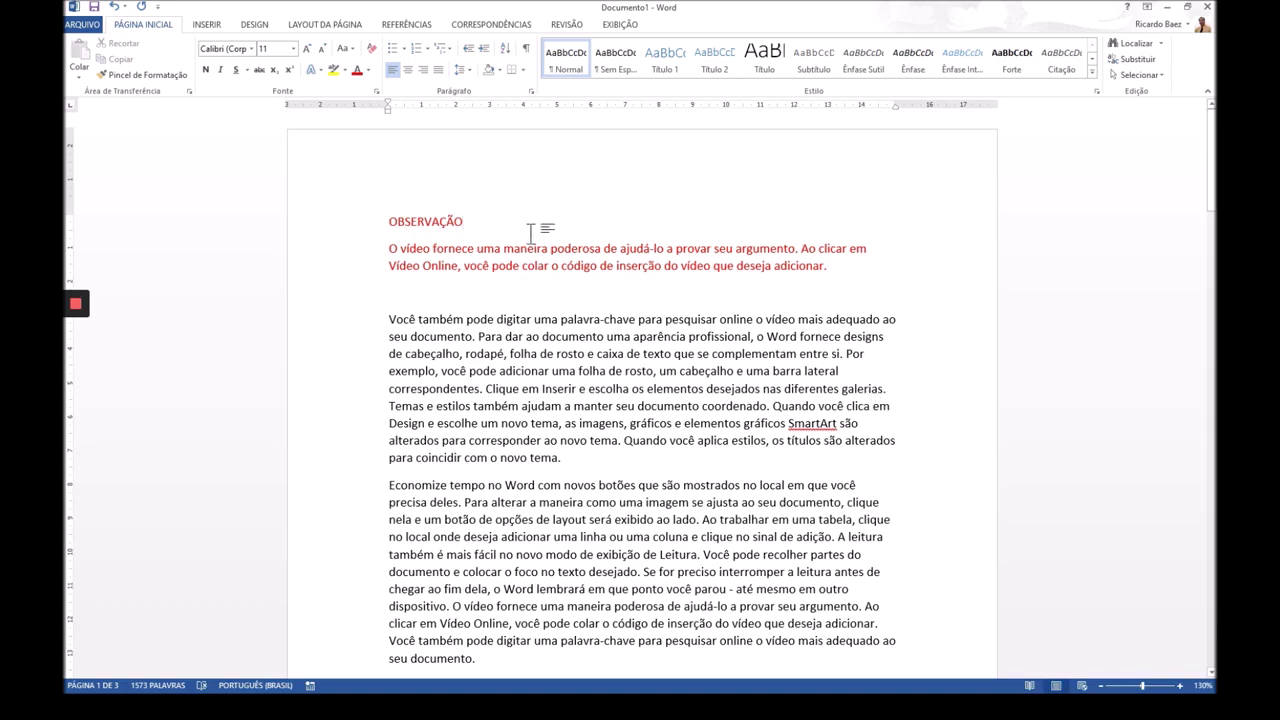
# Step: Save the "OBSERVAÇÃO" heading and its red paragraph to the Quick Parts gallery as OBSERVAÇÃO, with the description "Teste para Word"
pyautogui.moveTo(353, 224); pyautogui.dragTo(356, 285)
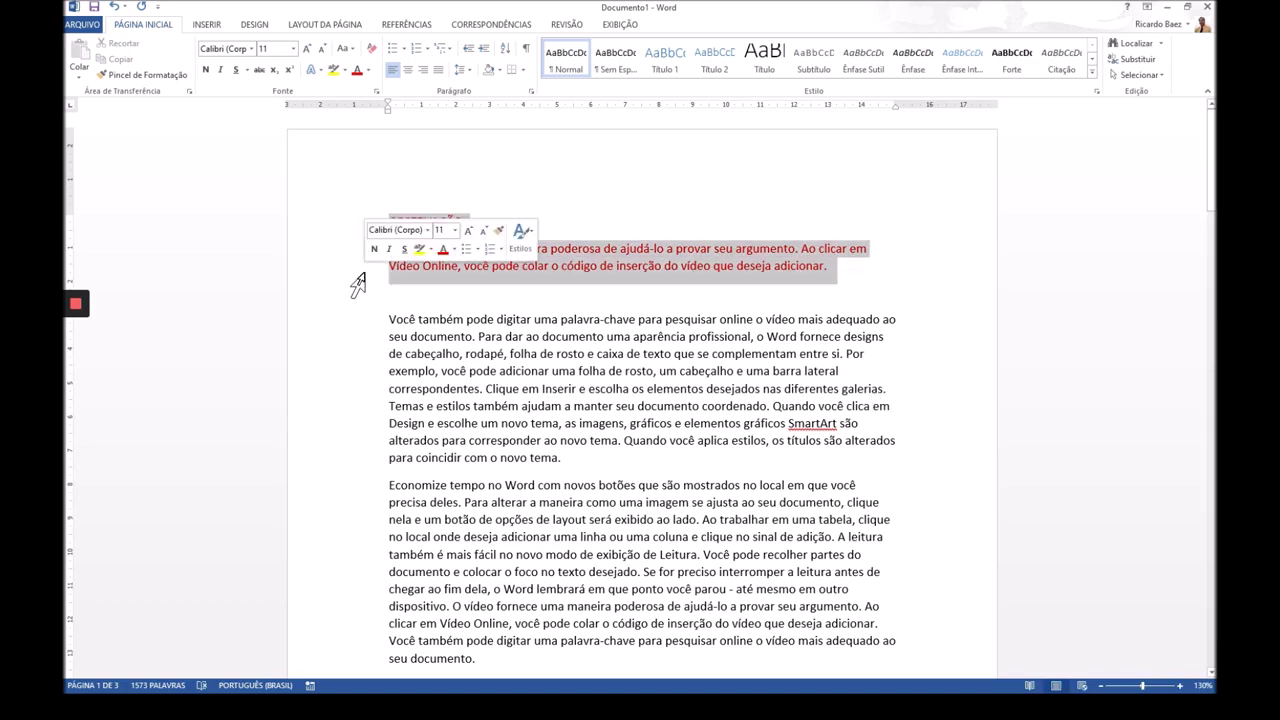
pyautogui.click(600, 250)
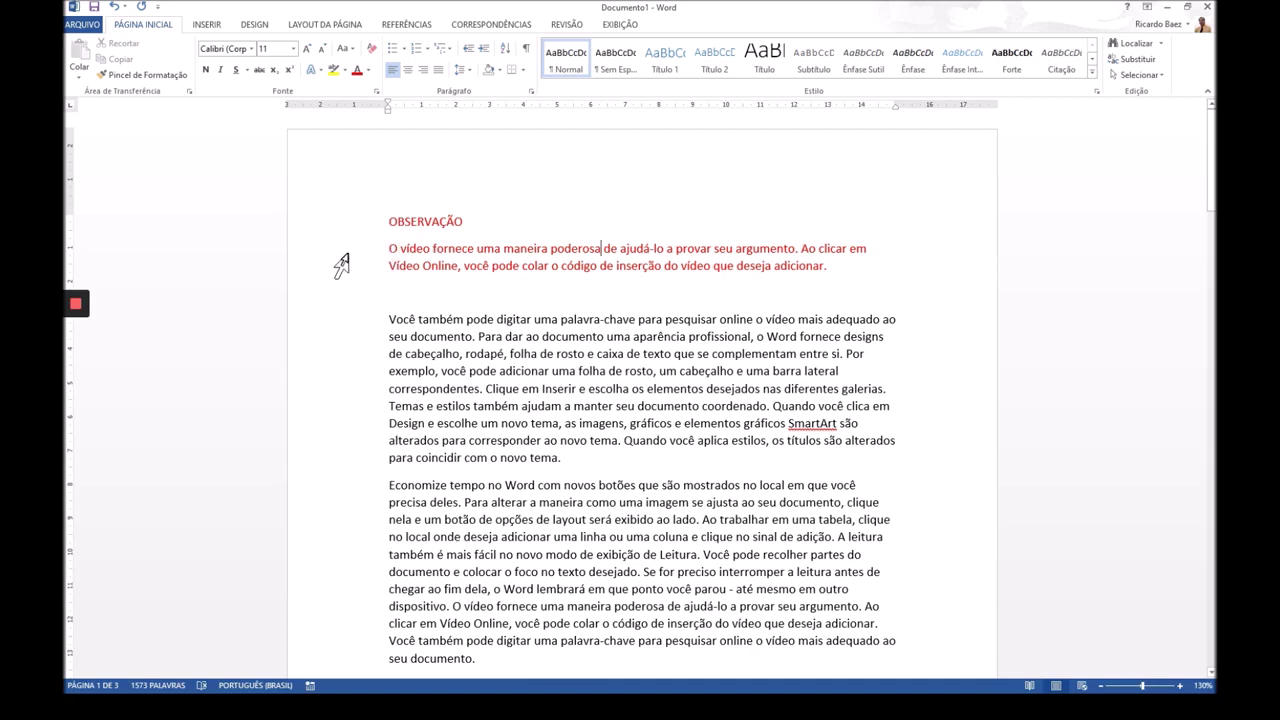
pyautogui.moveTo(371, 229); pyautogui.dragTo(370, 281)
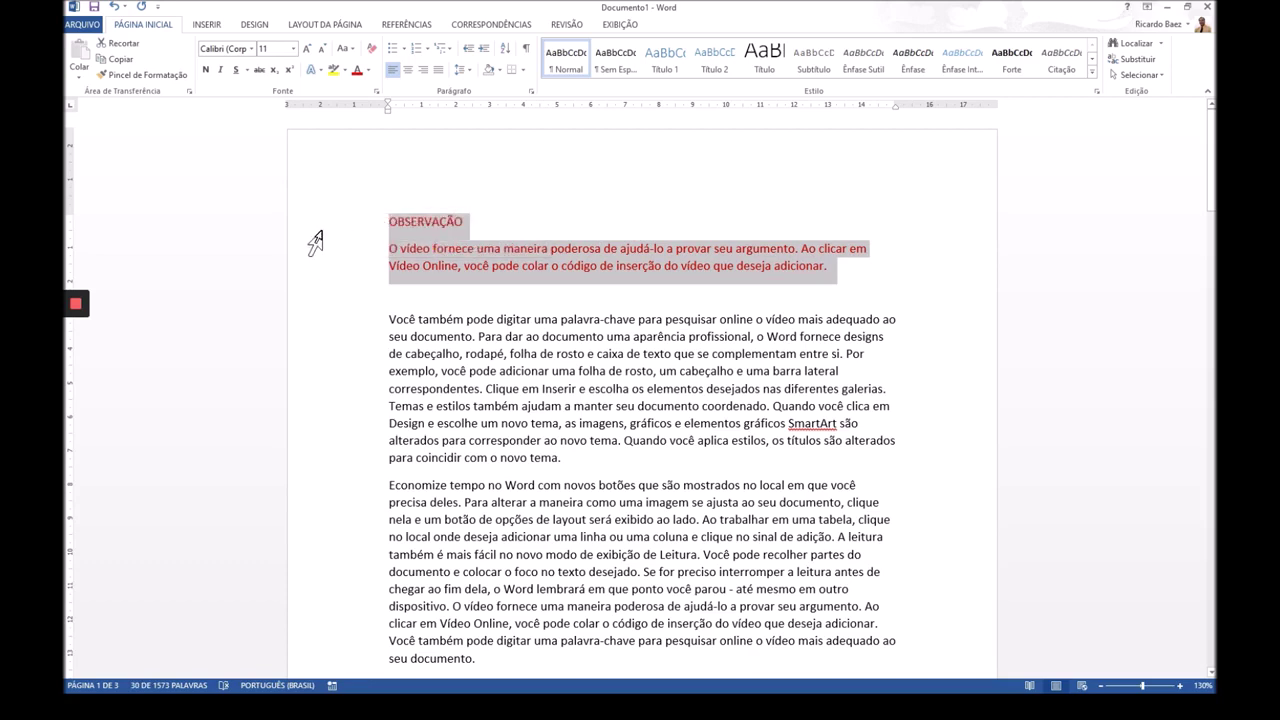
pyautogui.click(210, 25)
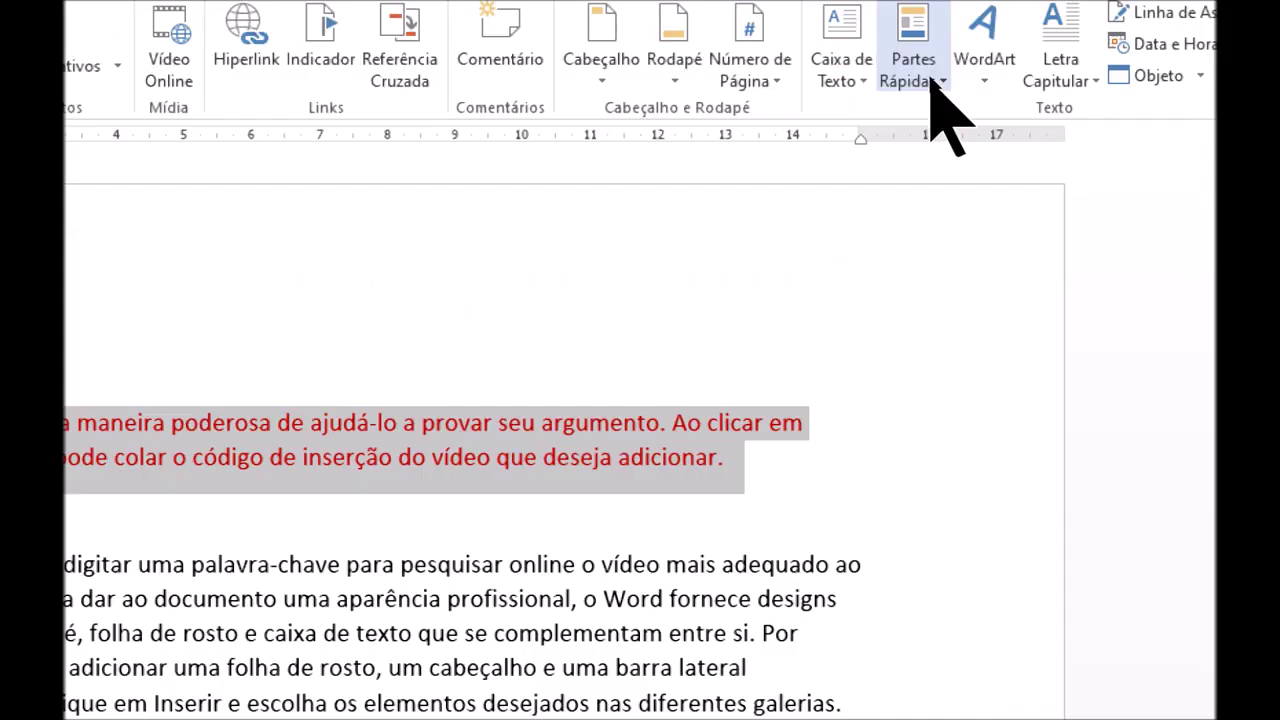
pyautogui.click(932, 80)
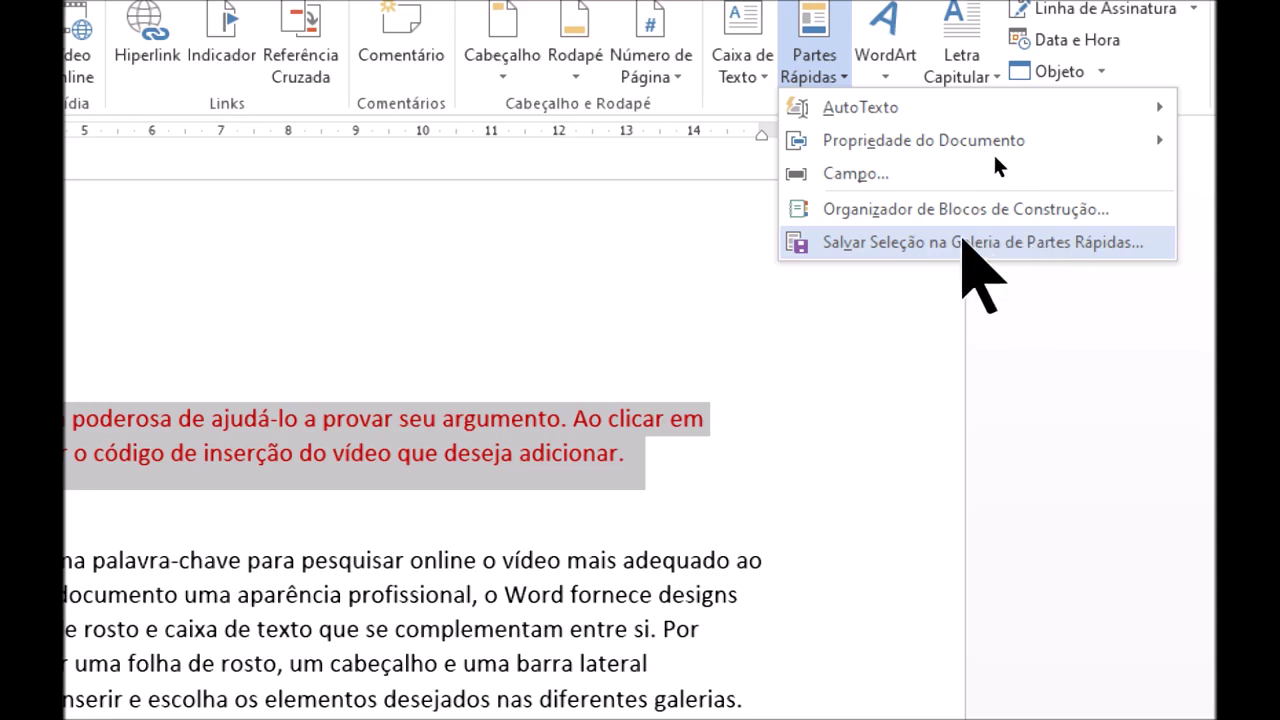
pyautogui.click(962, 242)
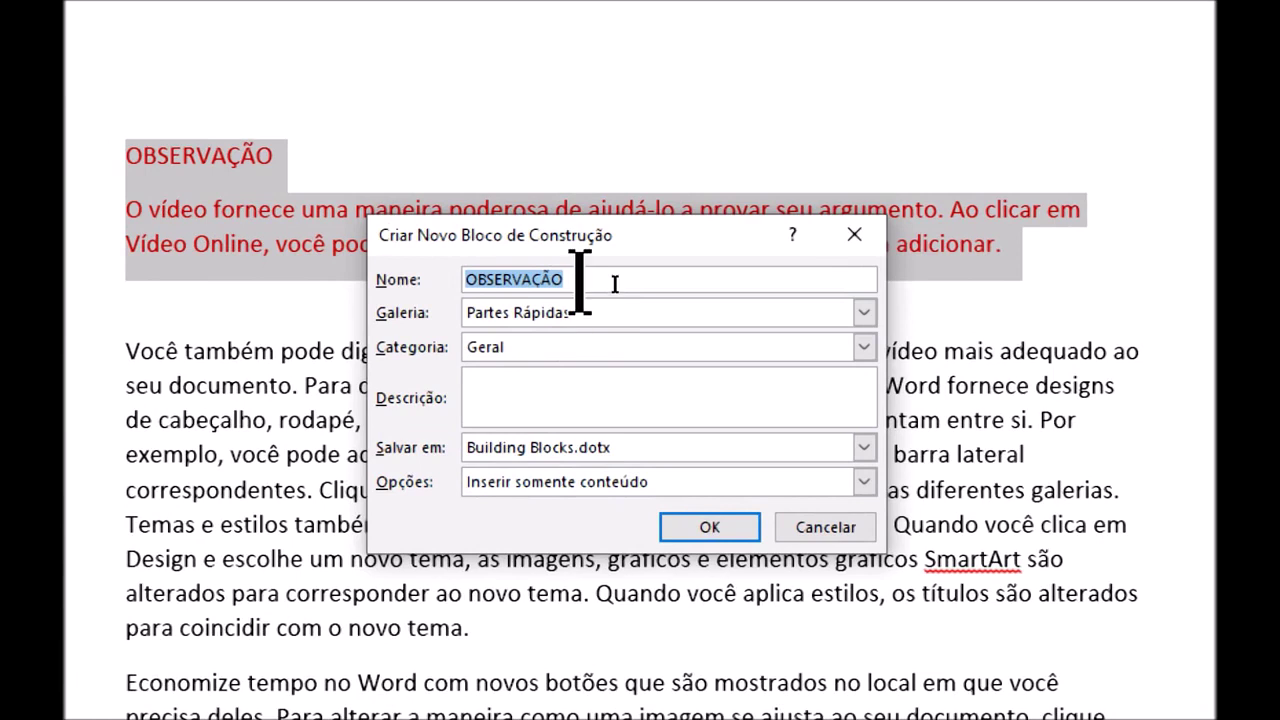
pyautogui.click(515, 398)
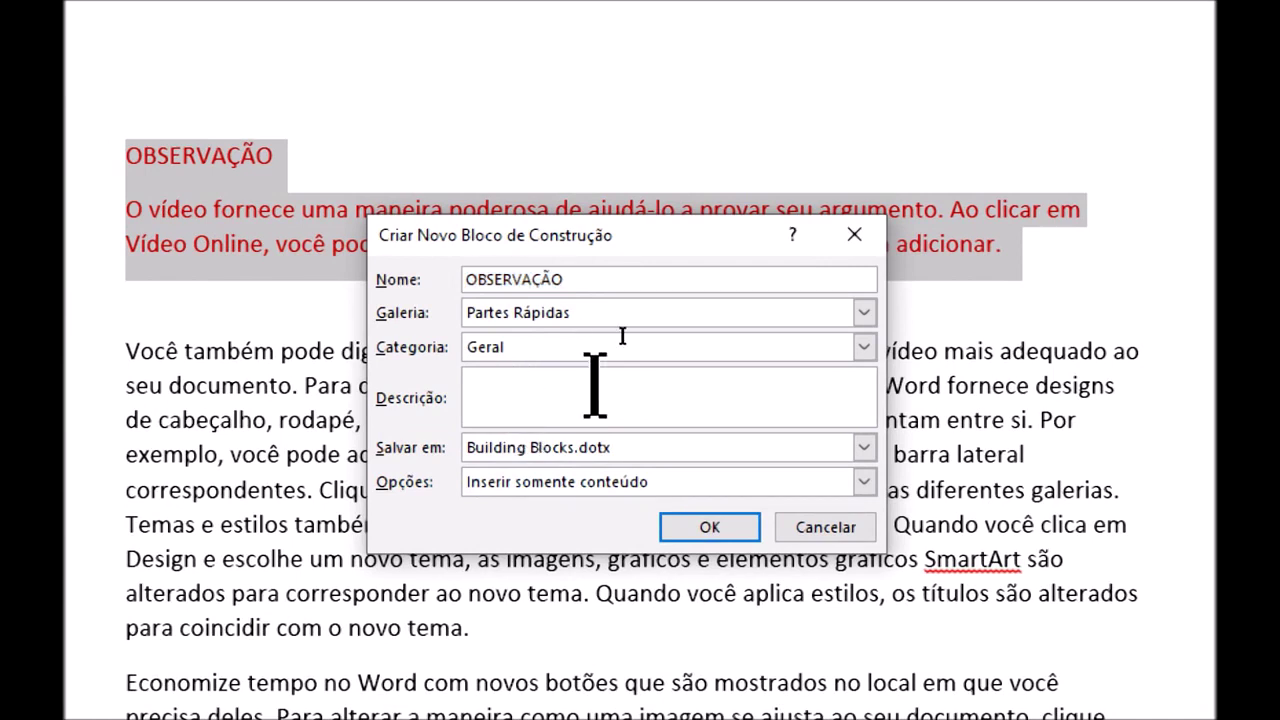
pyautogui.write('Teste')
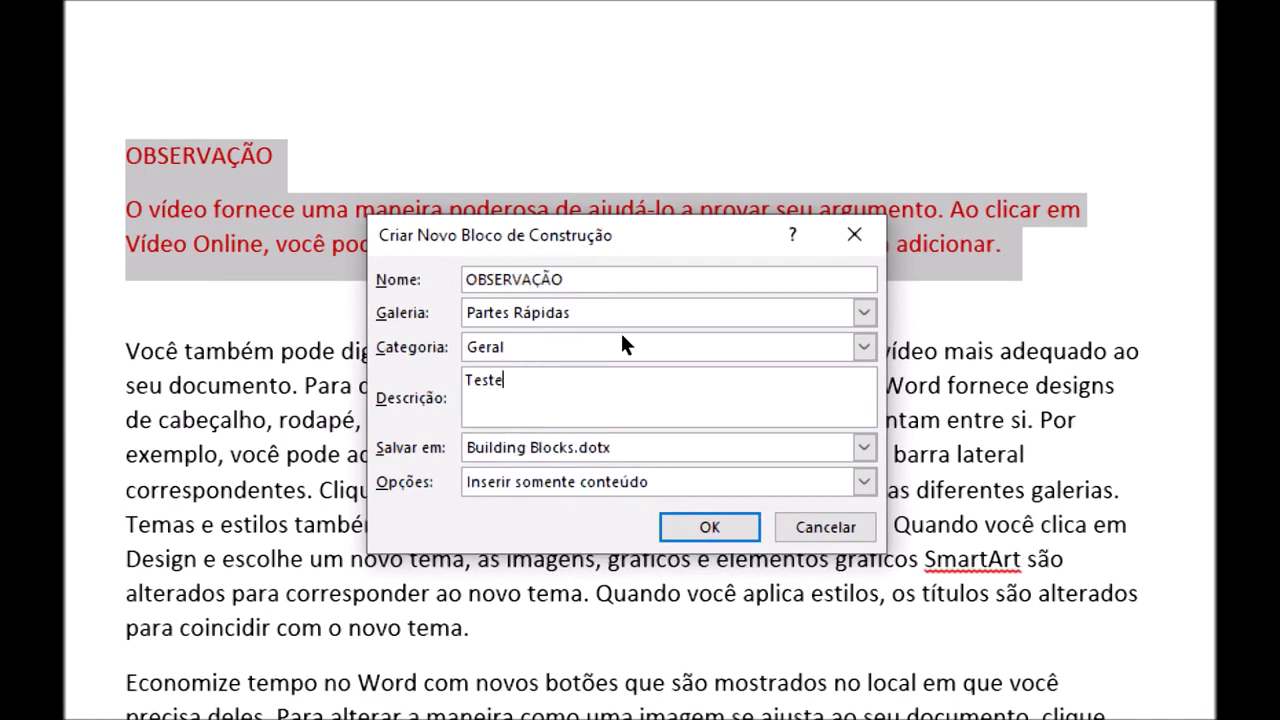
pyautogui.write(' para Word')
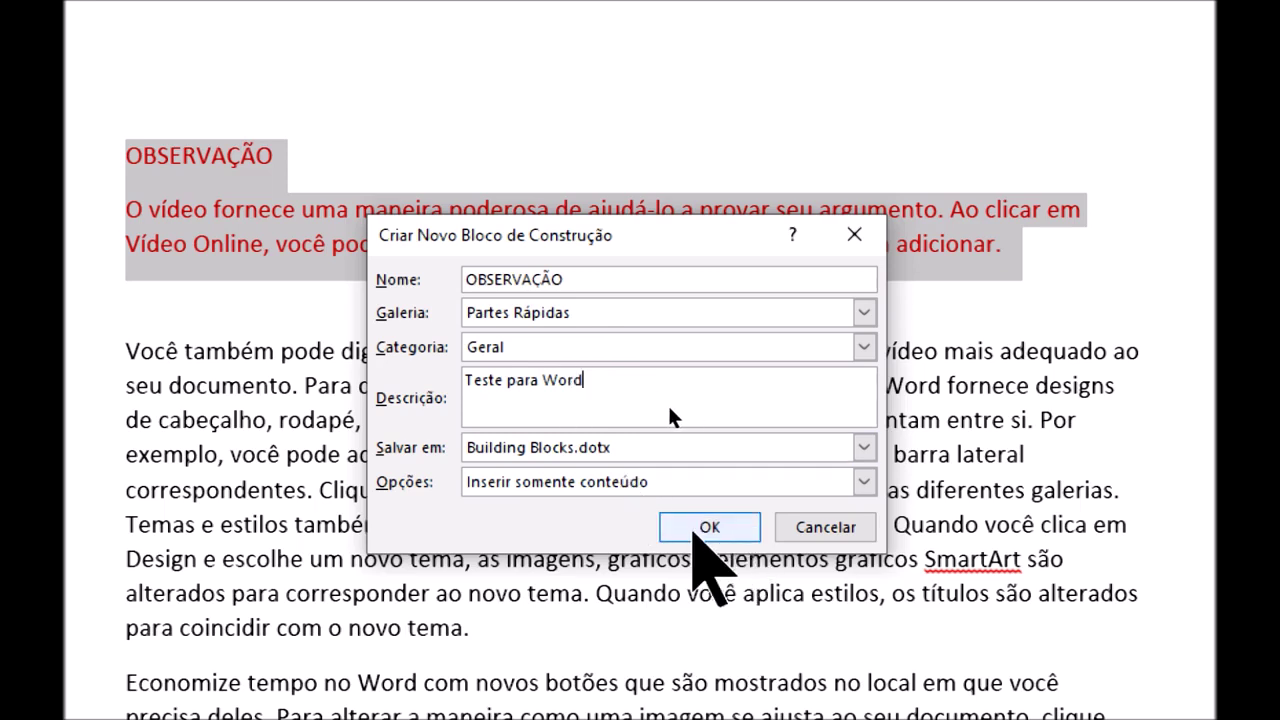
pyautogui.click(707, 527)
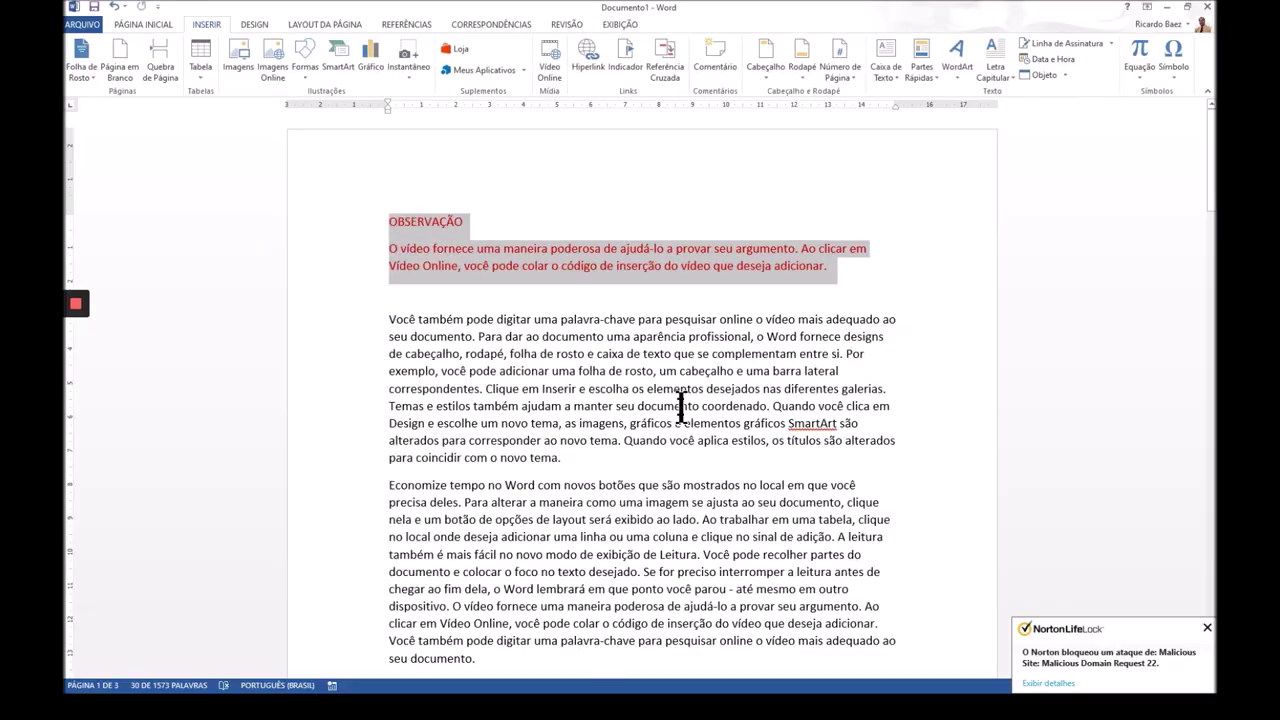
pyautogui.click(524, 262)
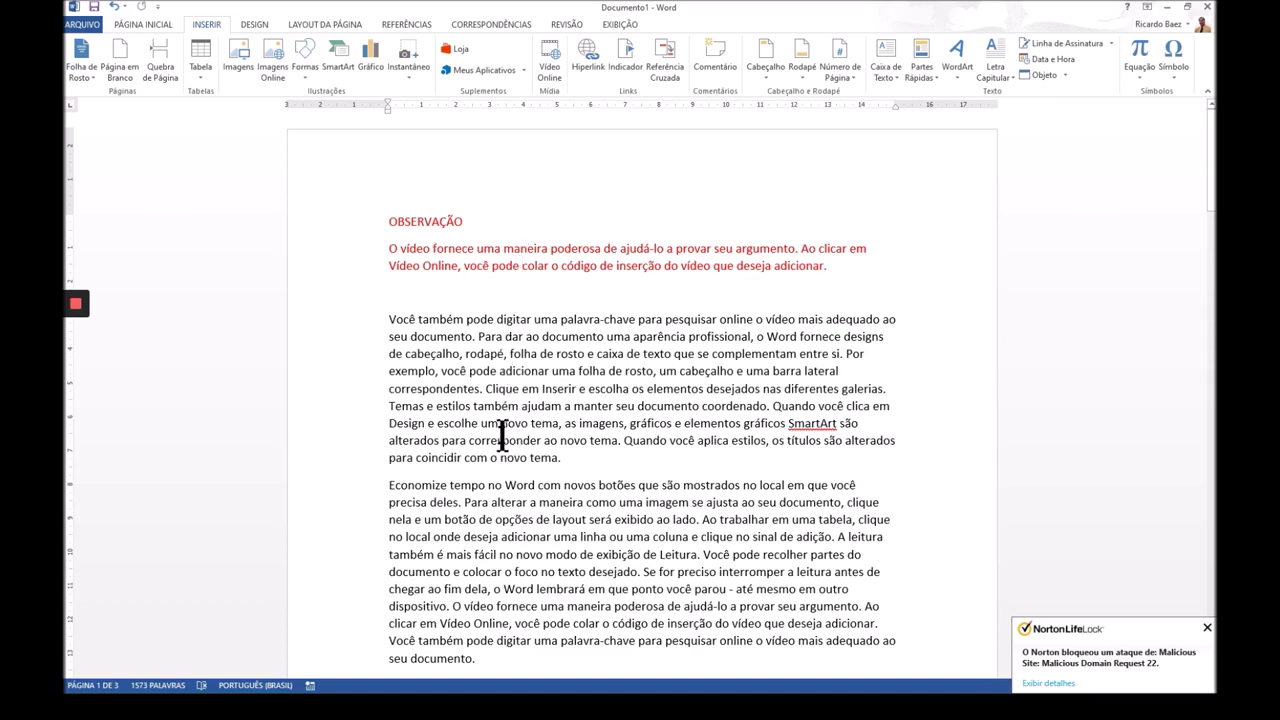
# Step: On a new line above the paragraph starting "A leitura também é mais fácil", enter "observação" and expand it into the saved building block
pyautogui.scroll(-5, 505, 455)
pyautogui.scroll(-3, 497, 444)
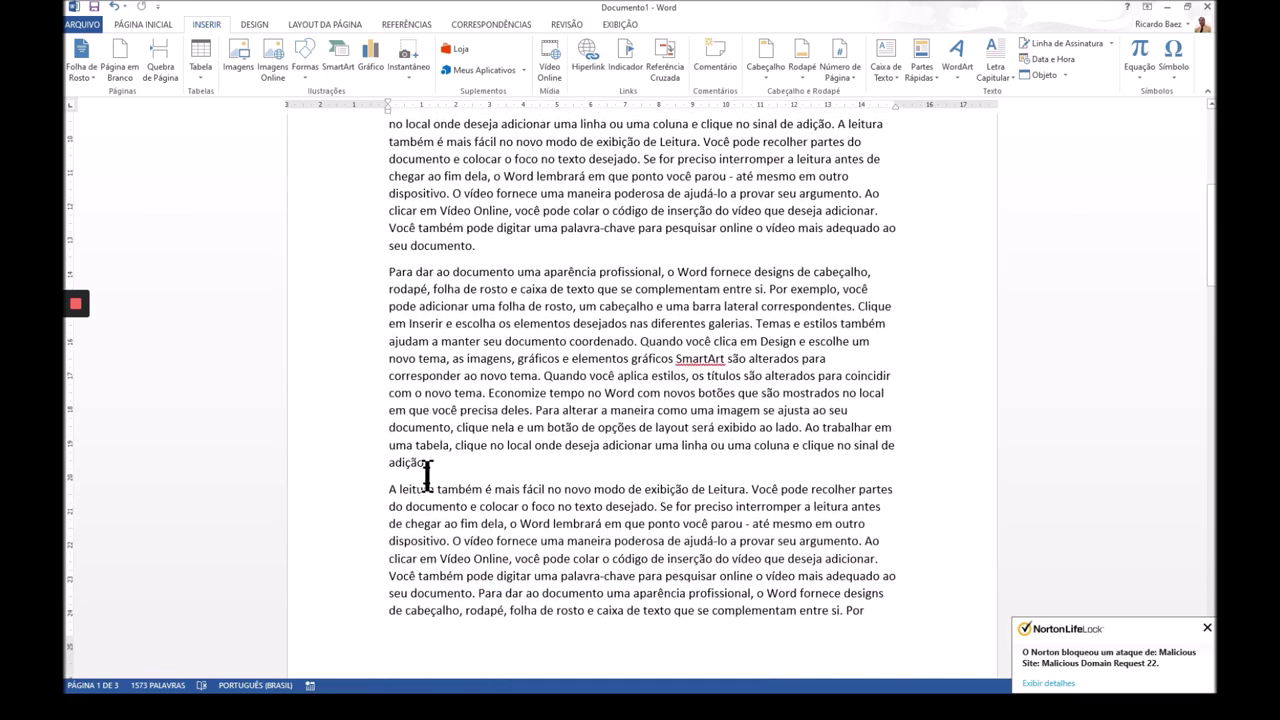
pyautogui.click(388, 489)
pyautogui.press('Return')
pyautogui.click(397, 486)
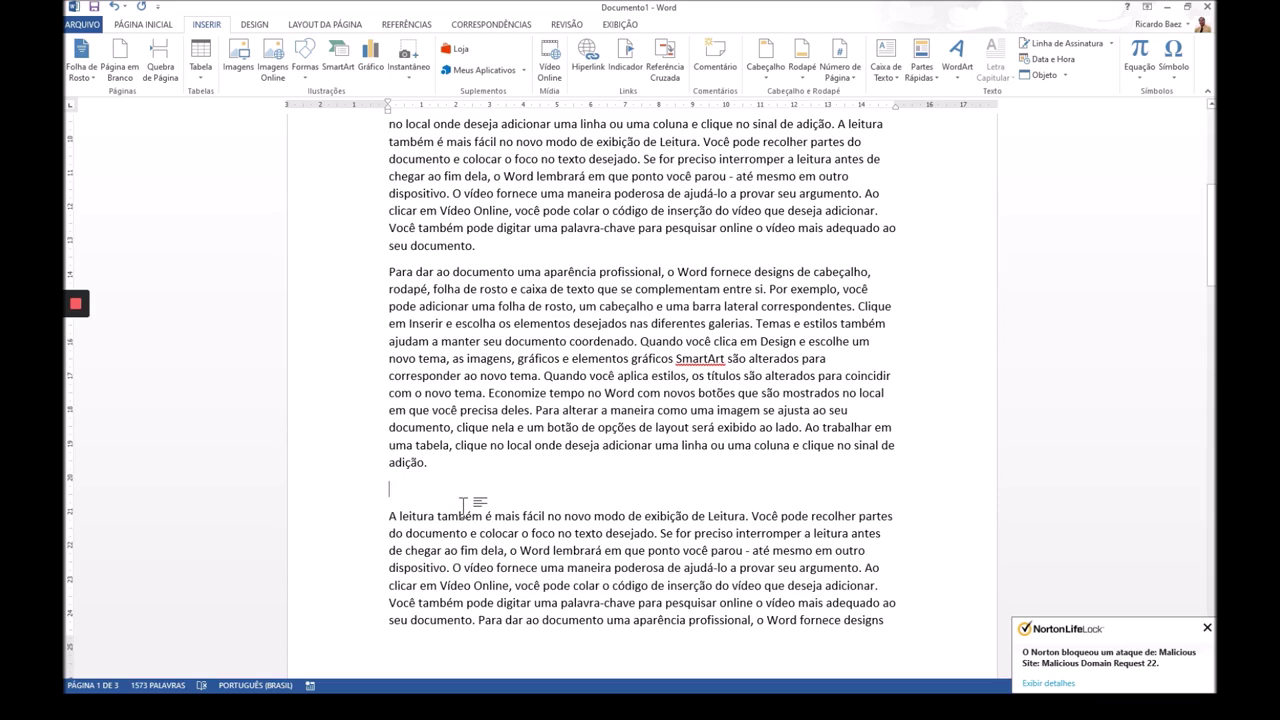
pyautogui.write('o')
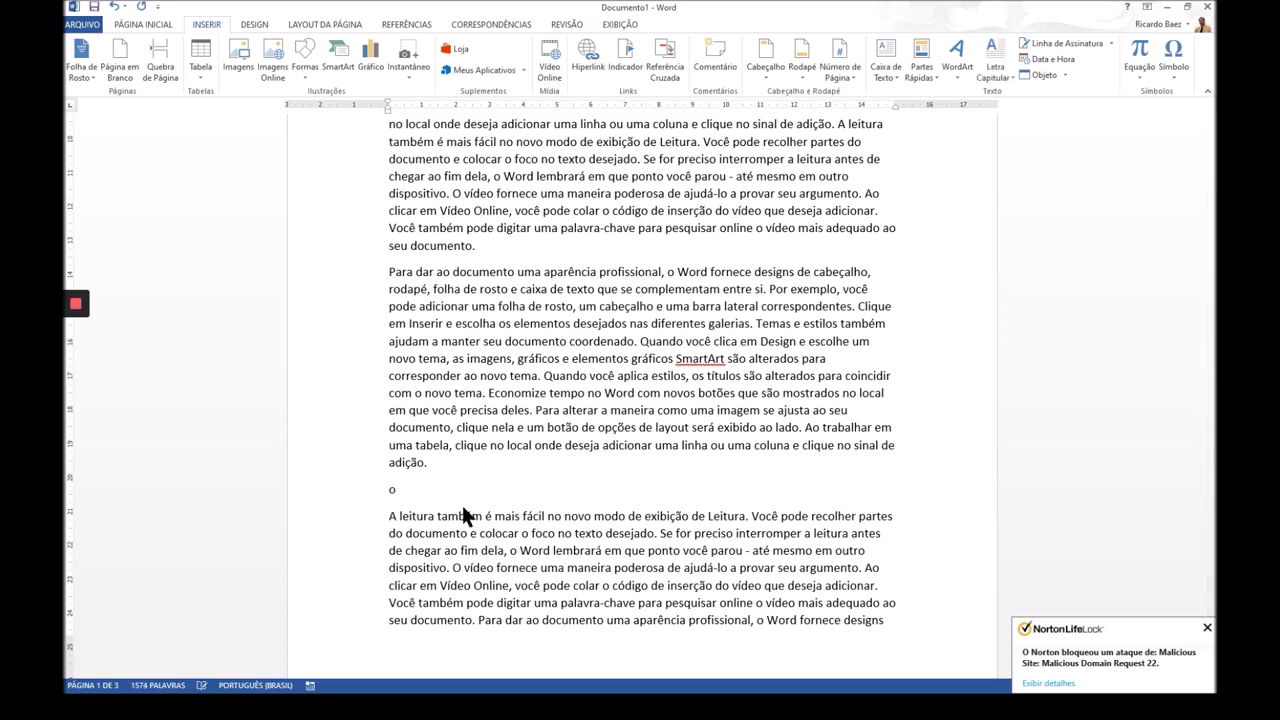
pyautogui.write('bservação')
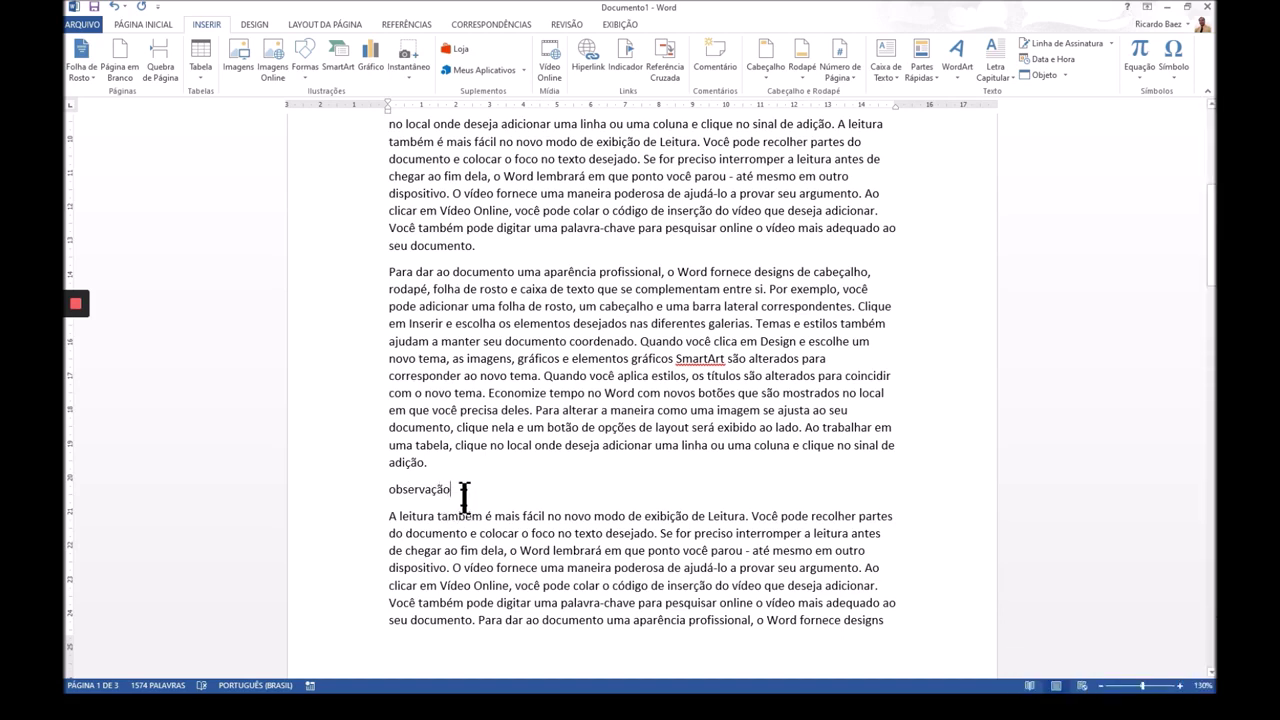
pyautogui.click(464, 495)
pyautogui.press('F3')
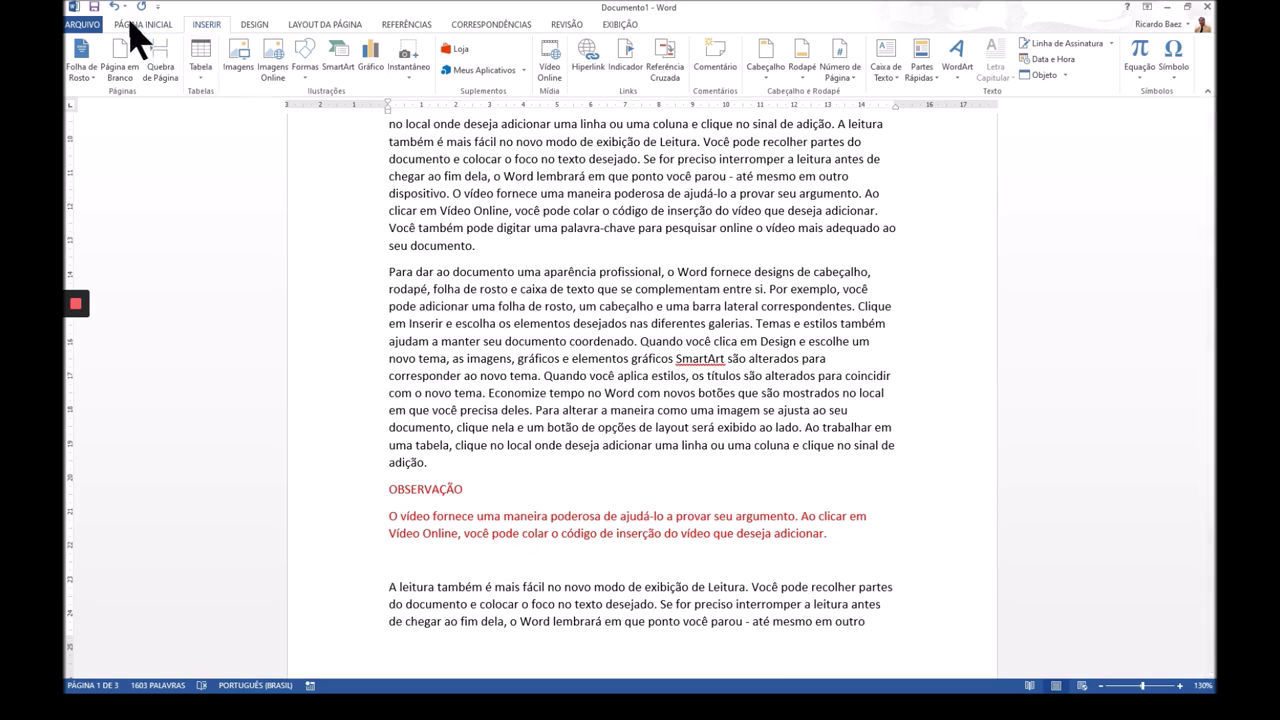
# Step: Create a new blank document and insert the saved building block there by expanding its name, "observação"
pyautogui.click(82, 24)
pyautogui.click(96, 85)
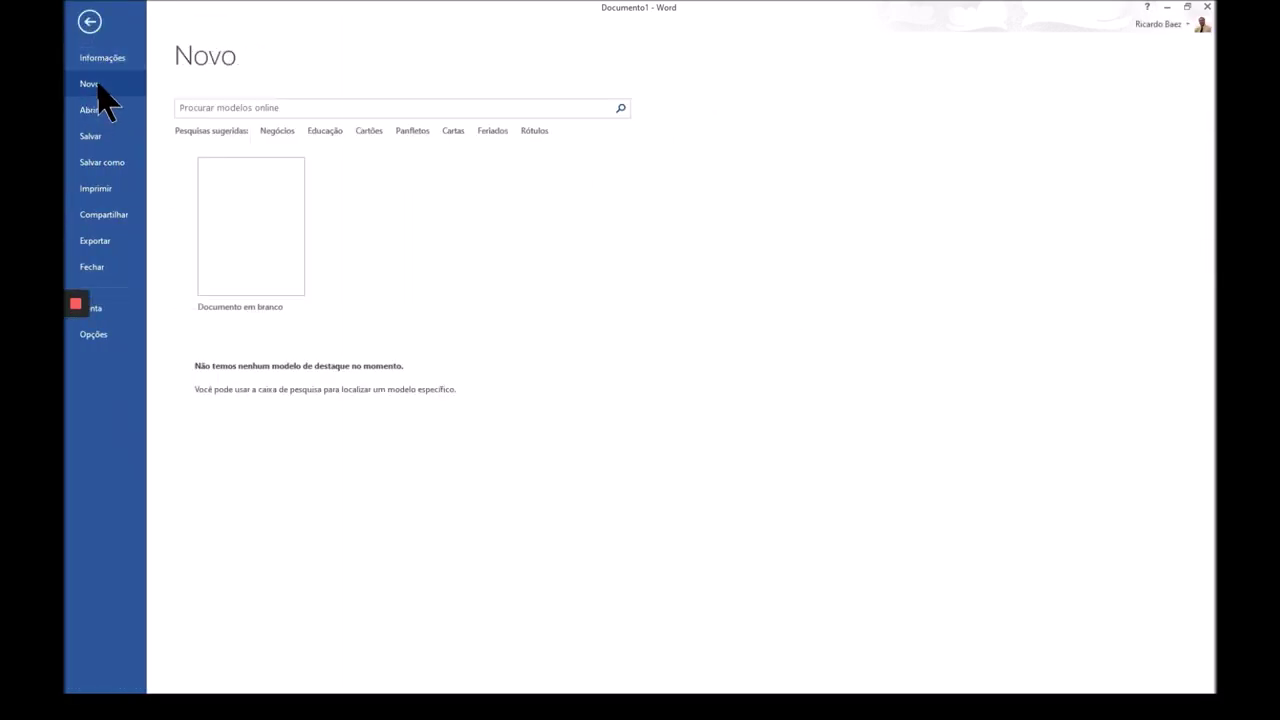
pyautogui.click(257, 271)
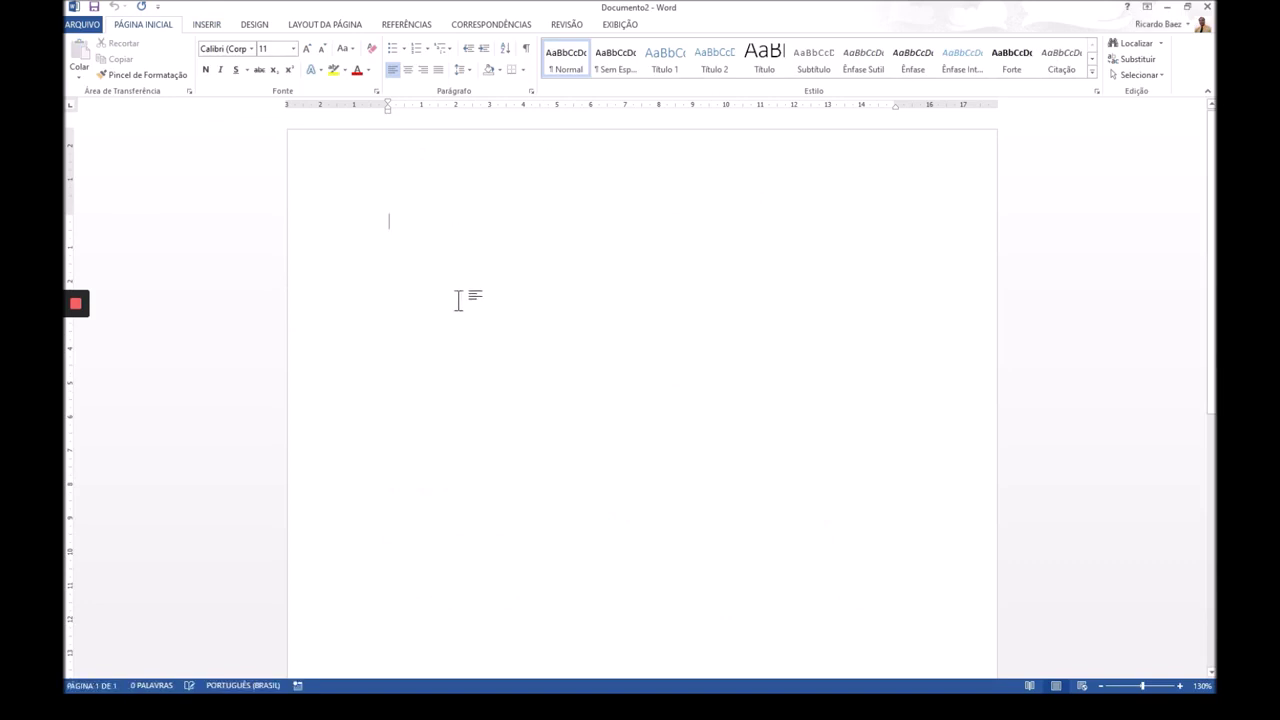
pyautogui.write('obser')
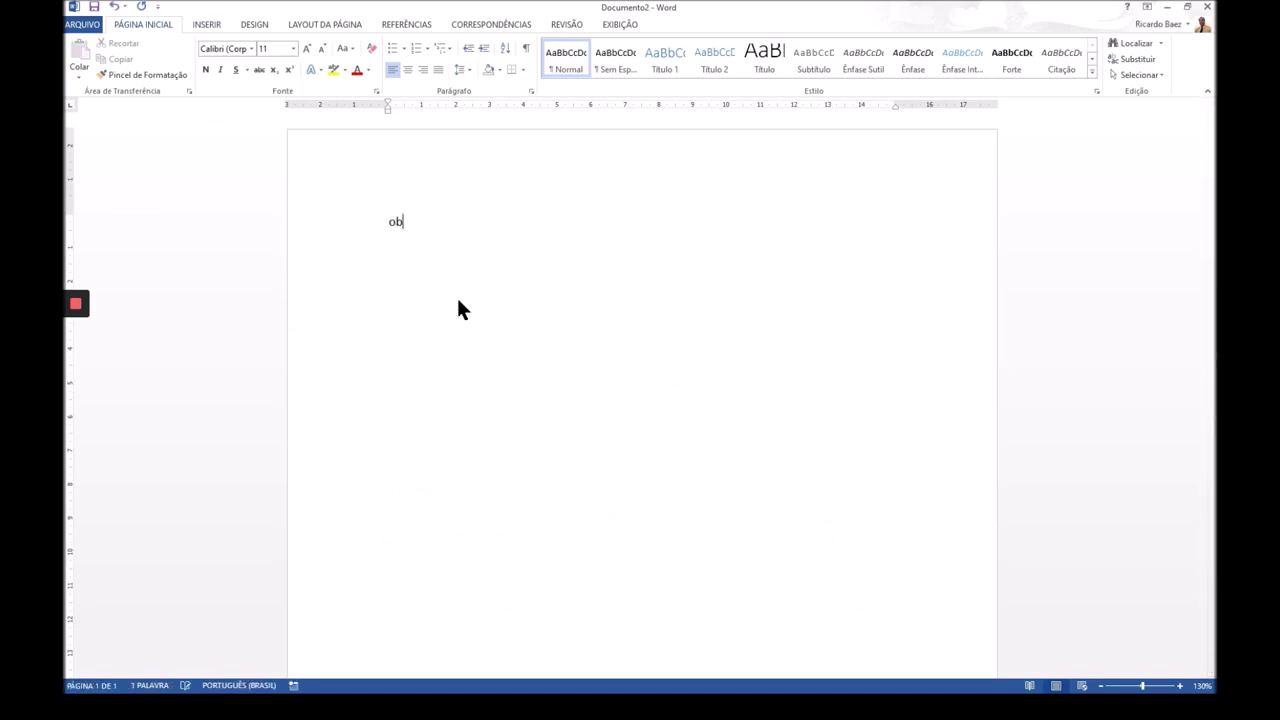
pyautogui.write('vação')
pyautogui.press('F3')
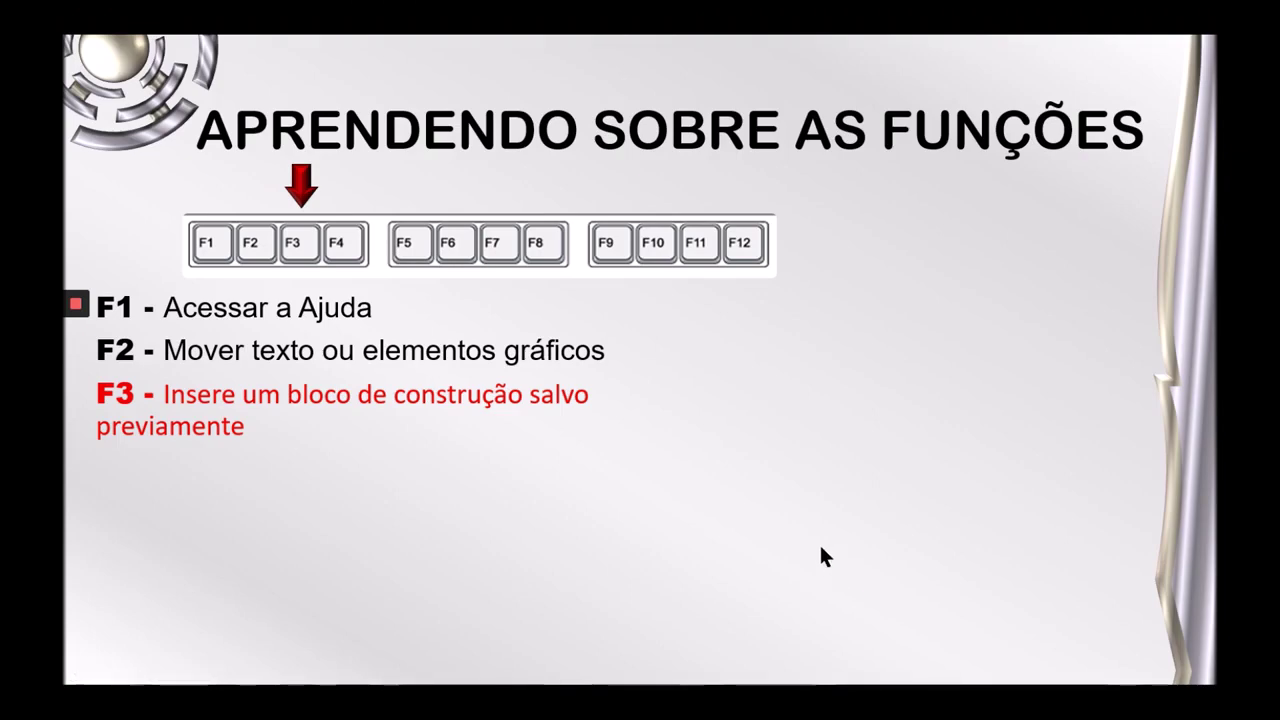
# Step: Advance the presentation to the F4 description, and in Word bold the first line and the passage "também ajudam" through "as imagens"
pyautogui.click(786, 549)
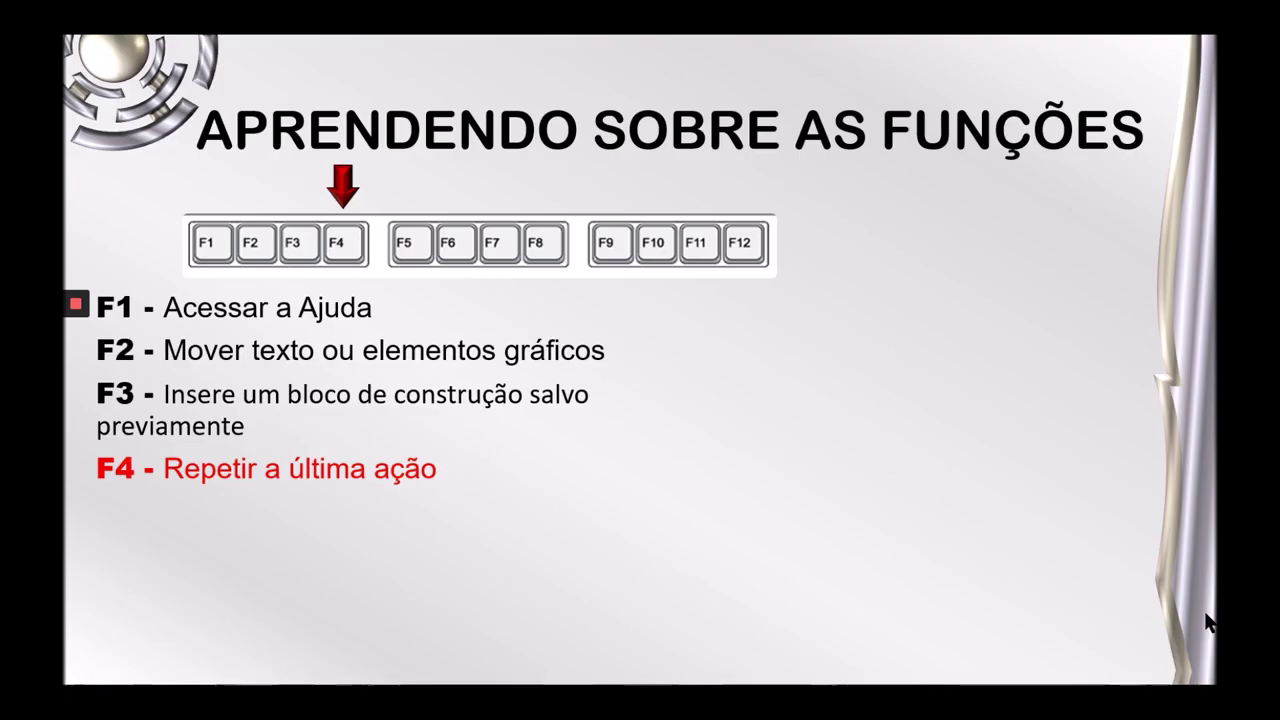
pyautogui.hotkey('alt', 'Tab')
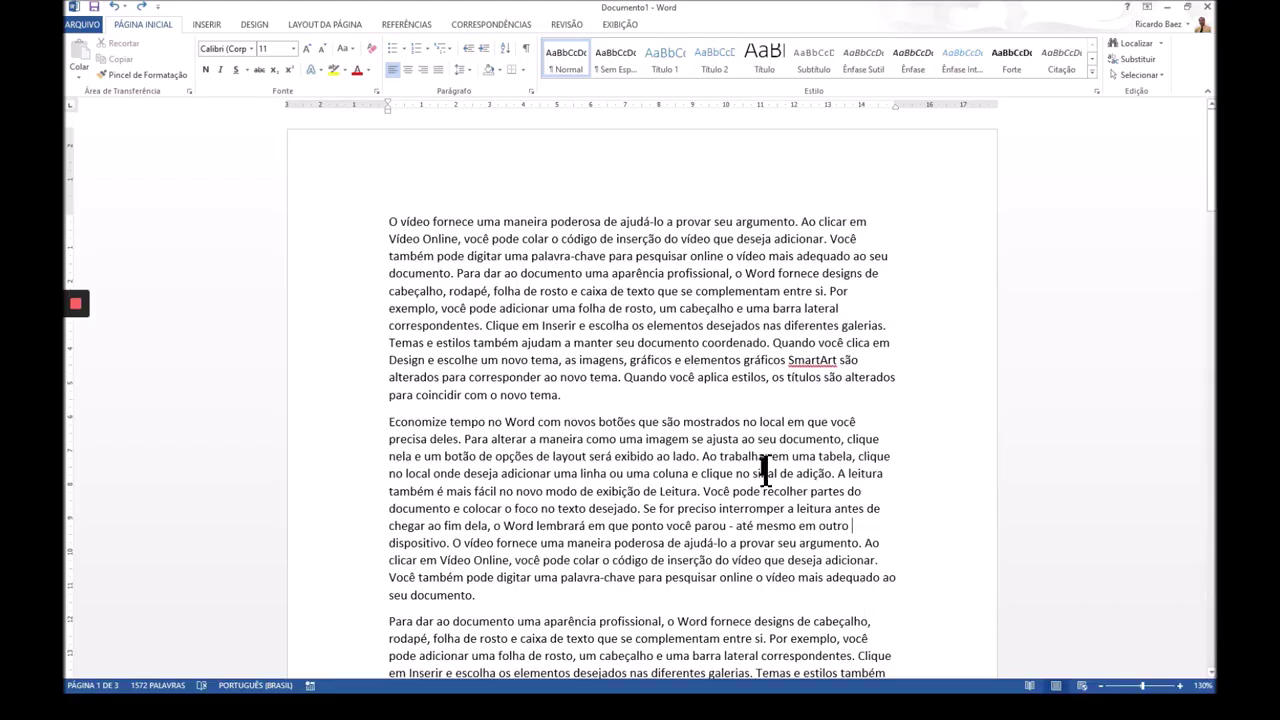
pyautogui.click(367, 226)
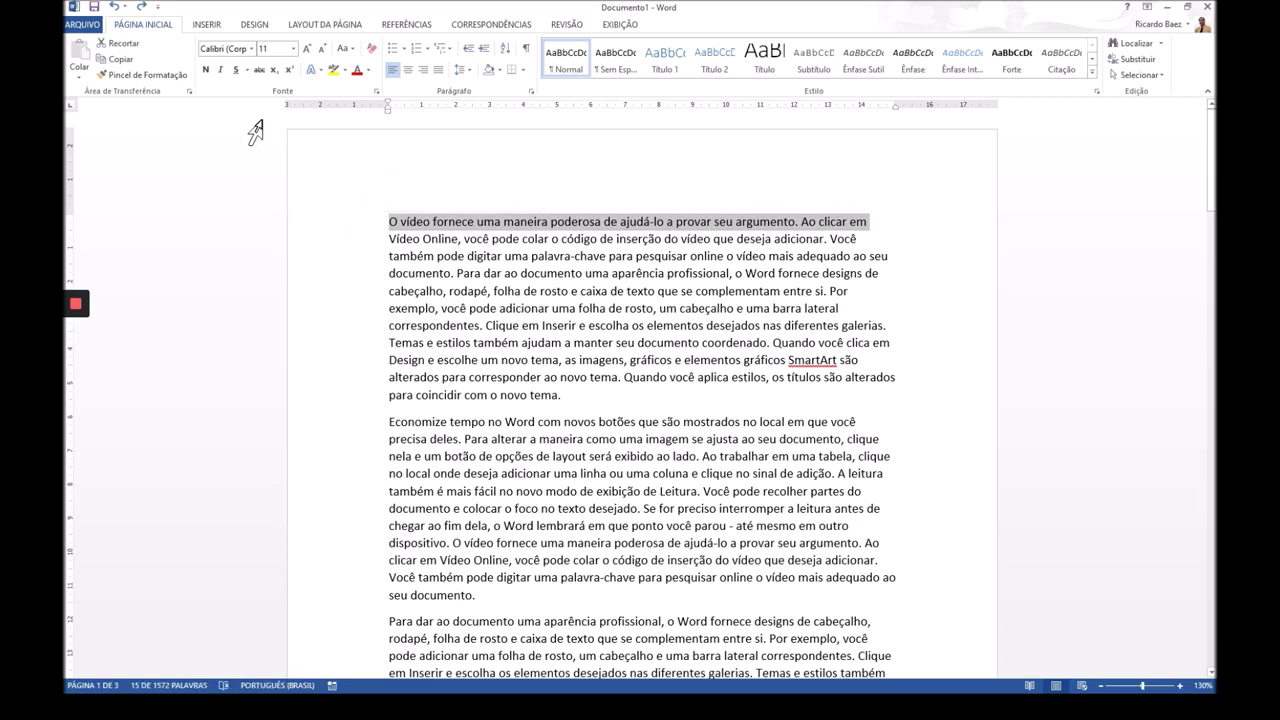
pyautogui.click(206, 69)
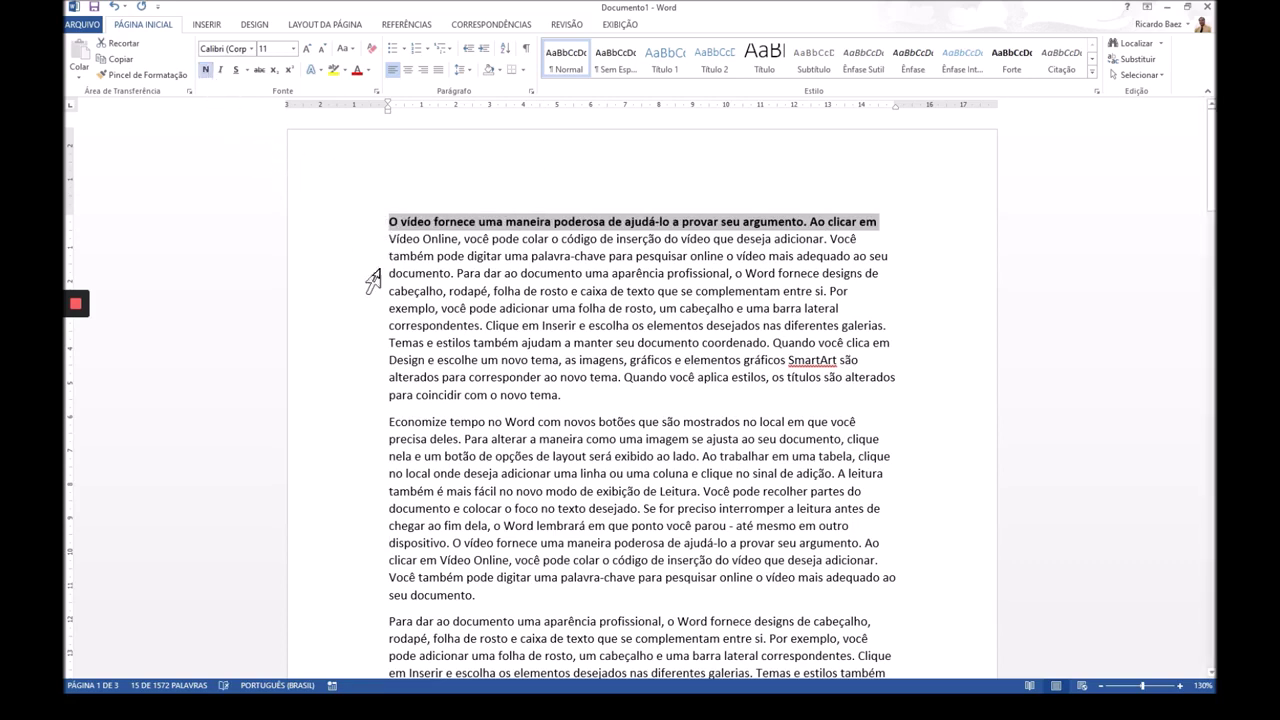
pyautogui.click(592, 310)
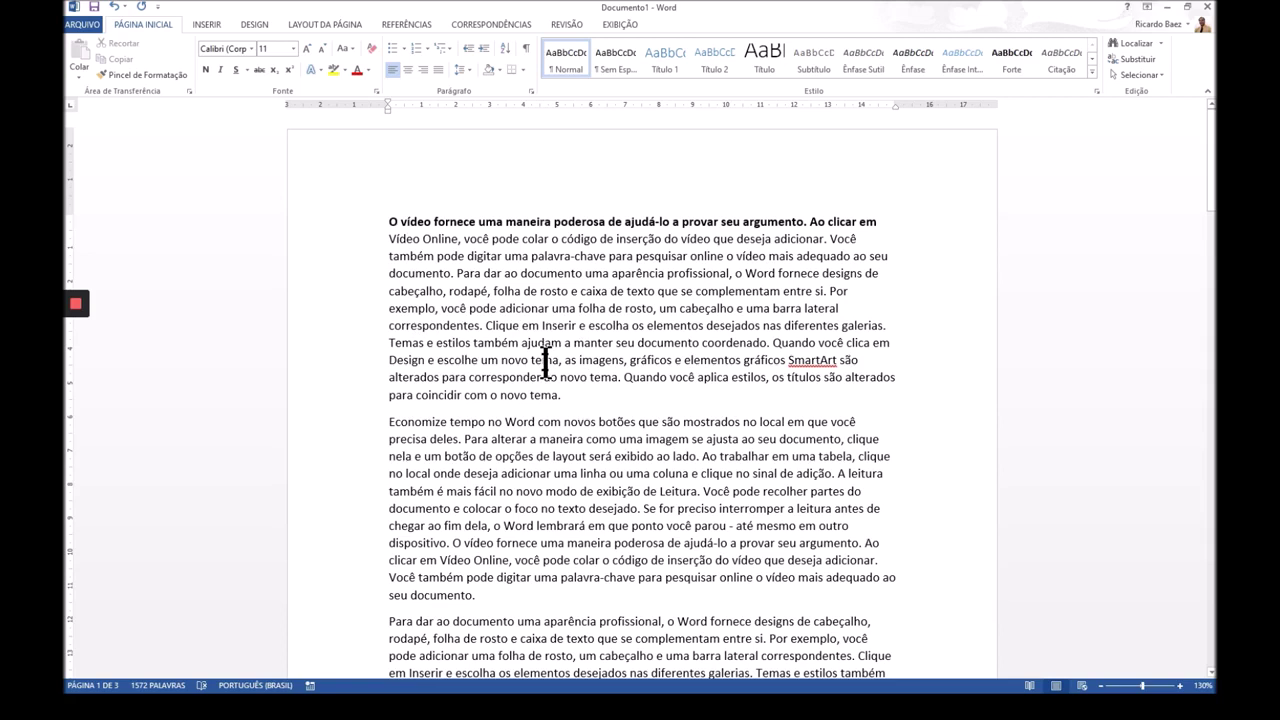
pyautogui.moveTo(474, 343); pyautogui.dragTo(592, 362)
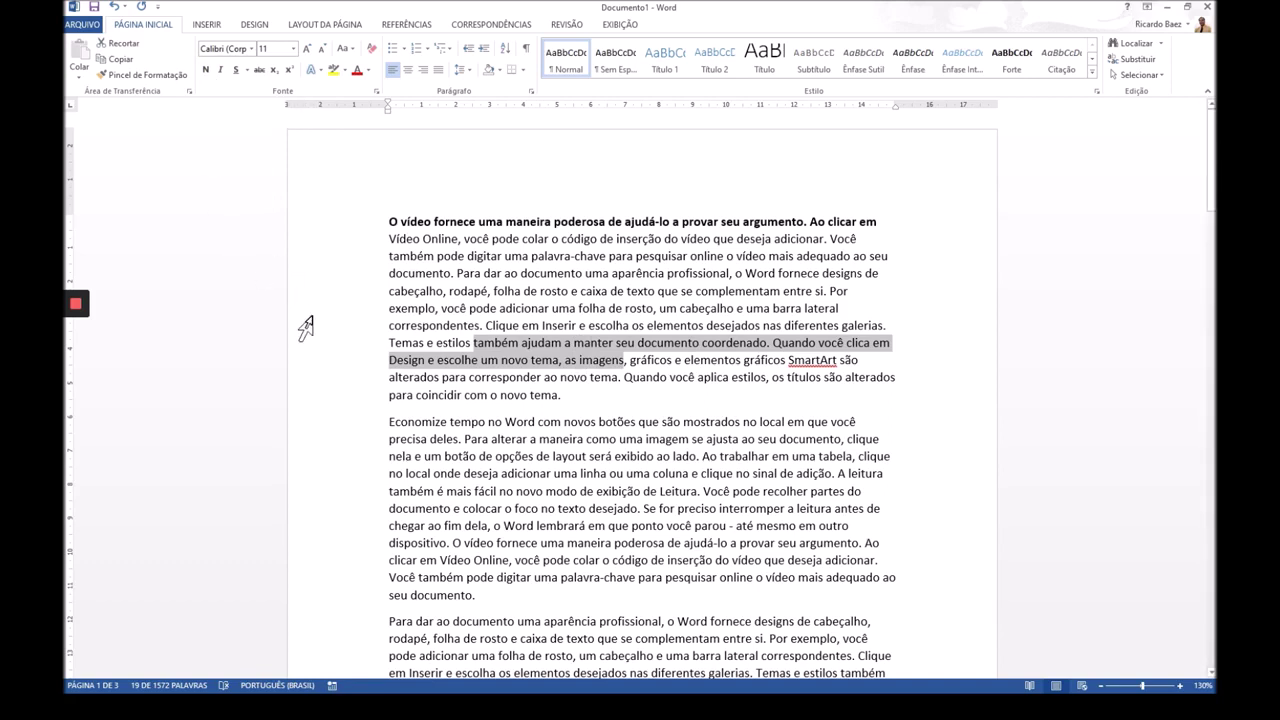
pyautogui.hotkey('ctrl', 'n')
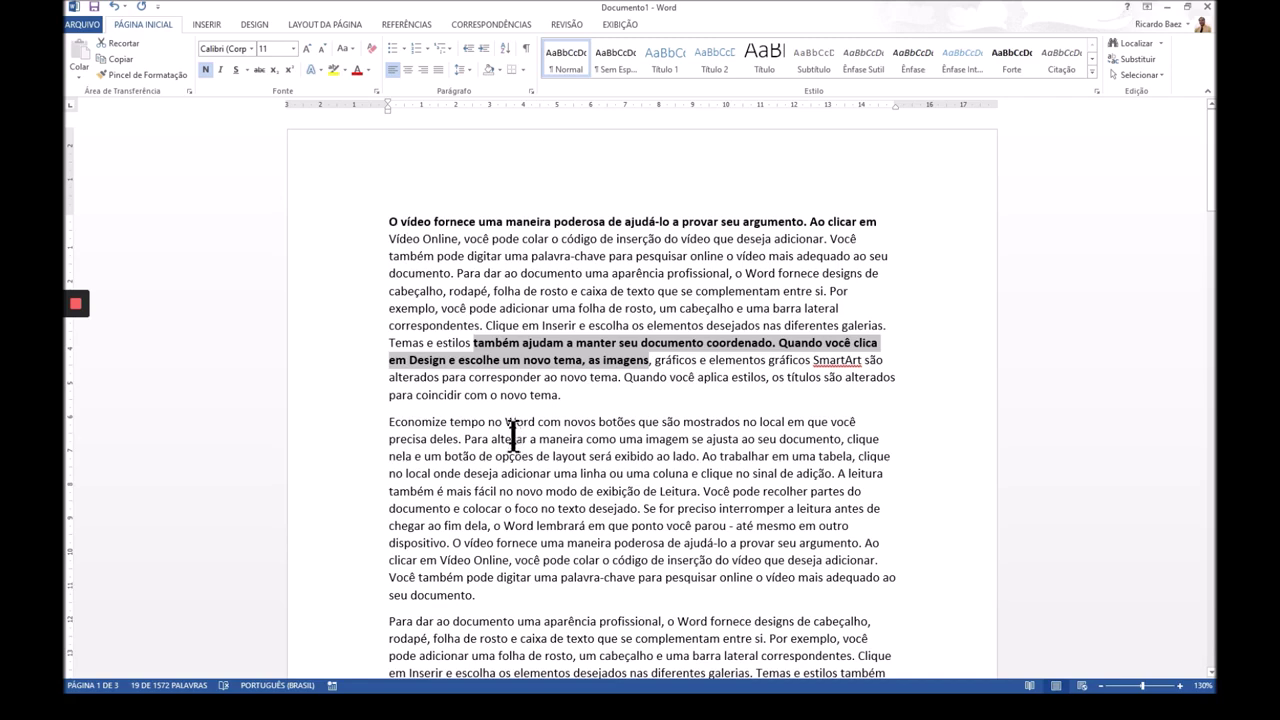
# Step: Make the word "Economize" at the start of the second paragraph bold and red
pyautogui.doubleClick(416, 425)
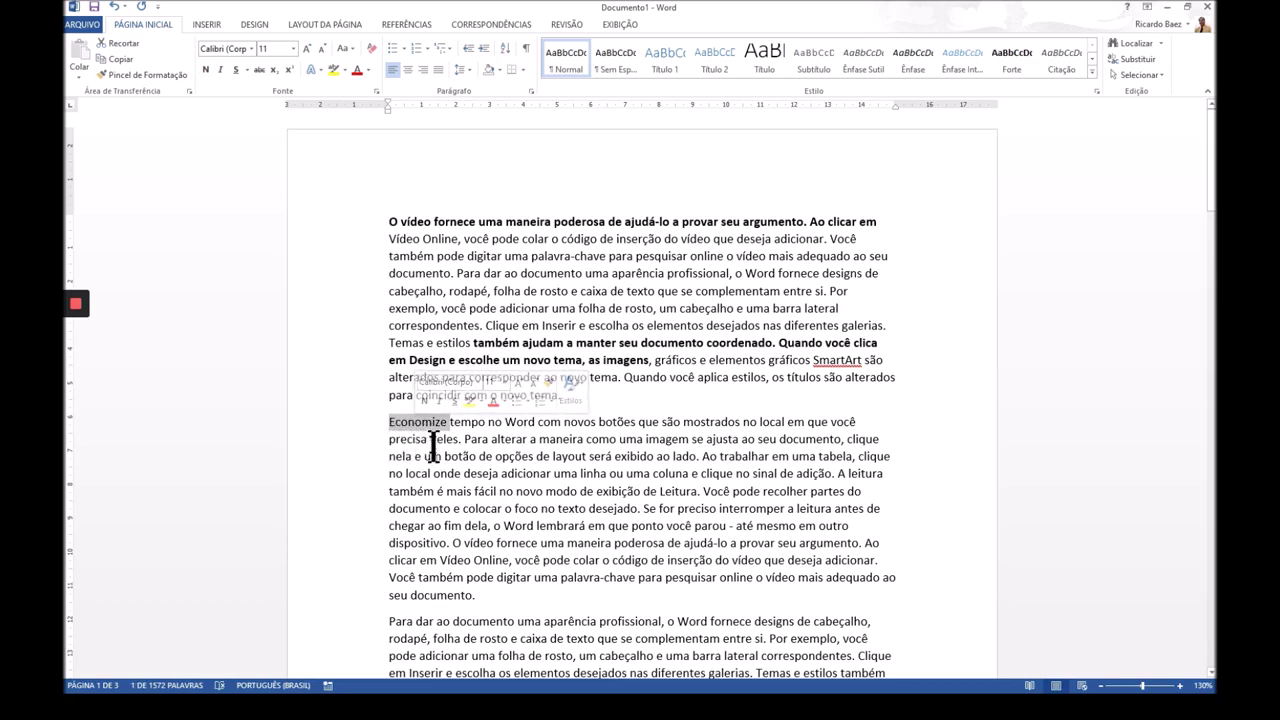
pyautogui.click(205, 70)
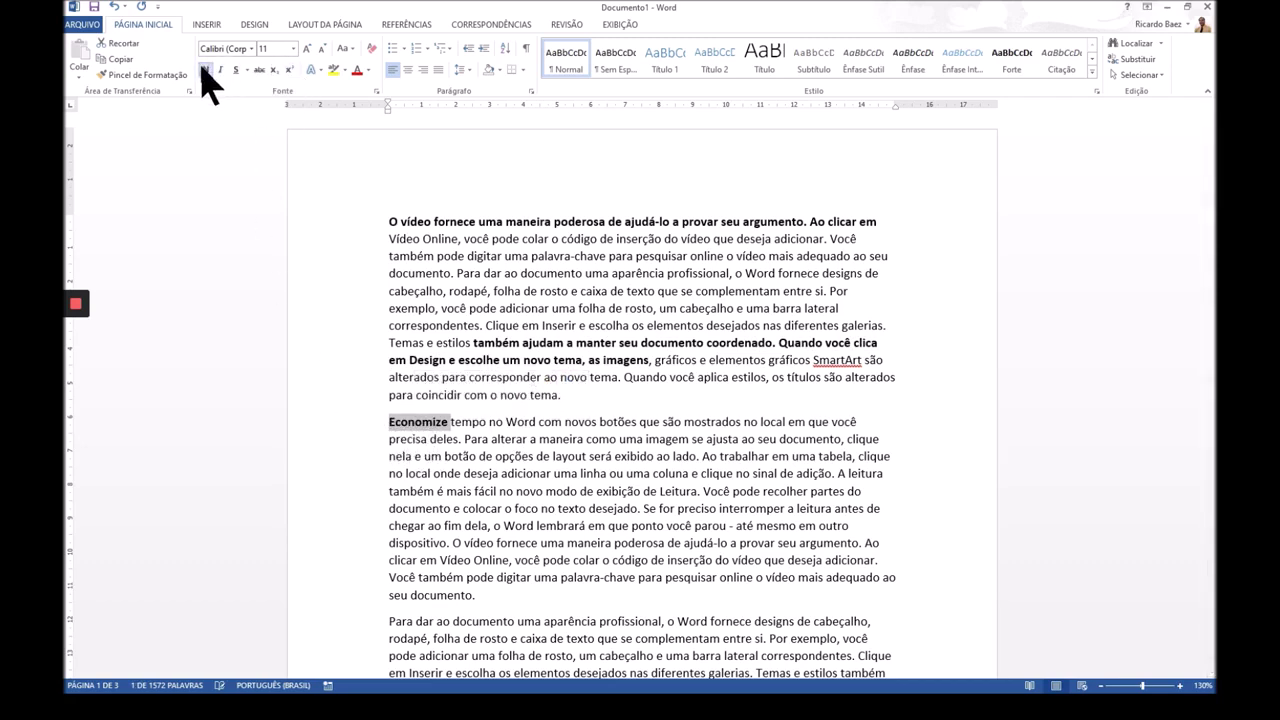
pyautogui.click(356, 70)
pyautogui.click(643, 457)
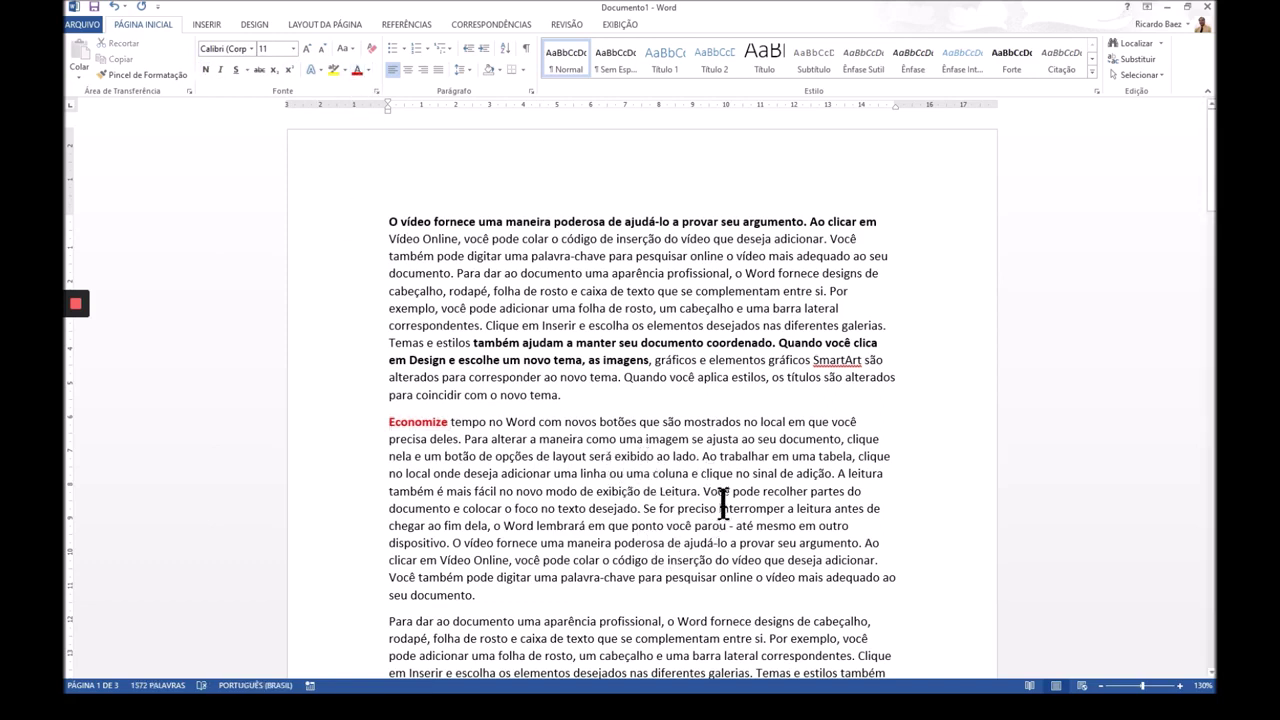
# Step: Repeat the last formatting action on the word "botões" in the second paragraph's first line
pyautogui.doubleClick(617, 423)
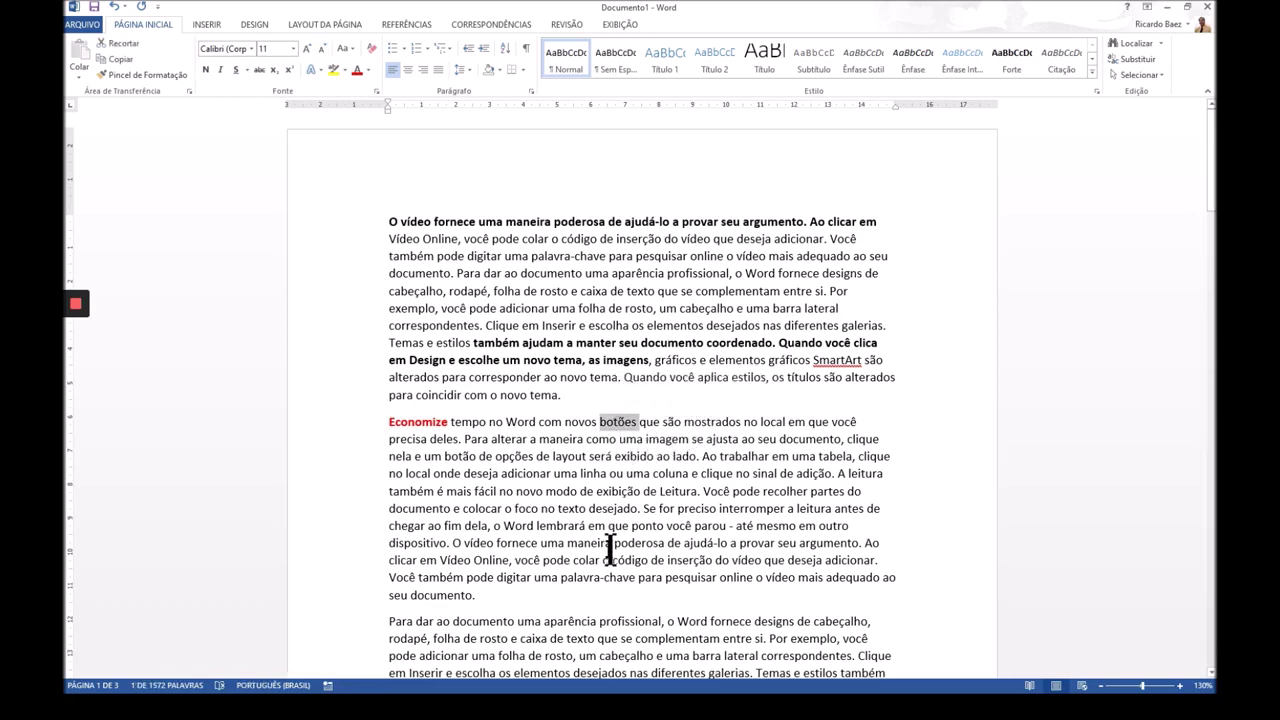
pyautogui.press('F4')
pyautogui.click(613, 490)
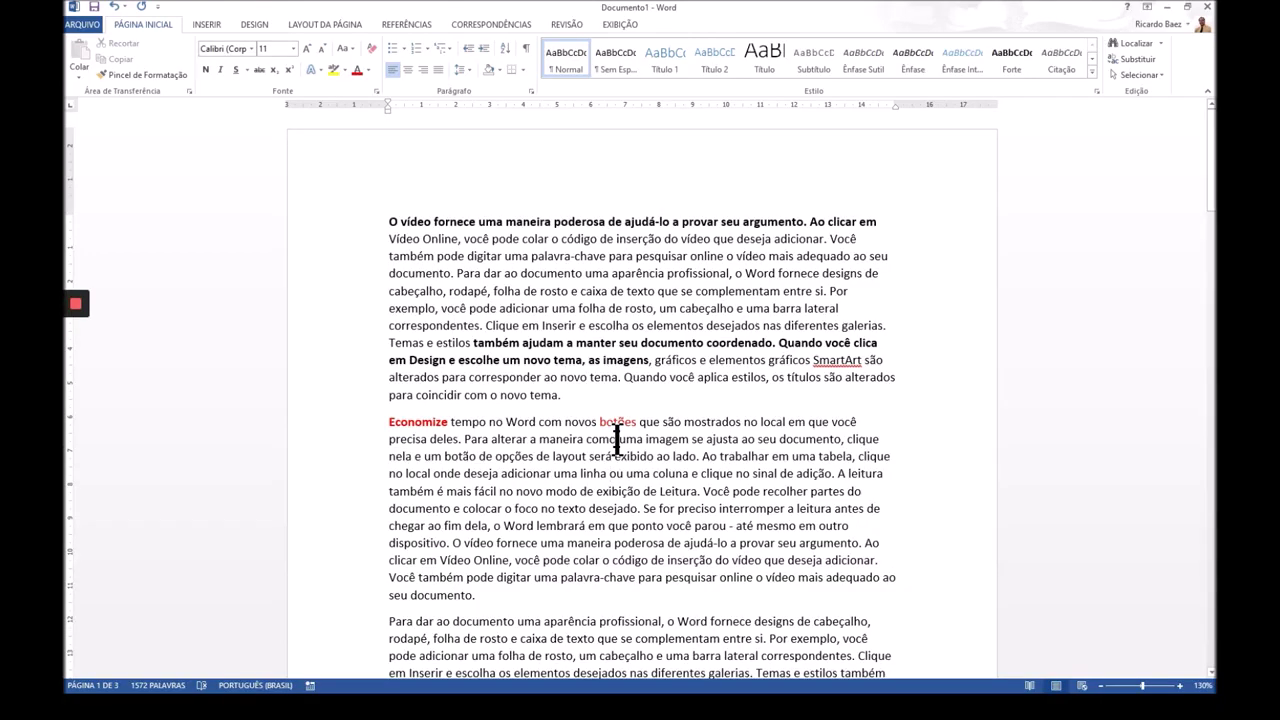
# Step: Advance the presentation to the F5 "Comando Ir Para" description and switch back to the Word document
pyautogui.hotkey('alt', 'Tab')
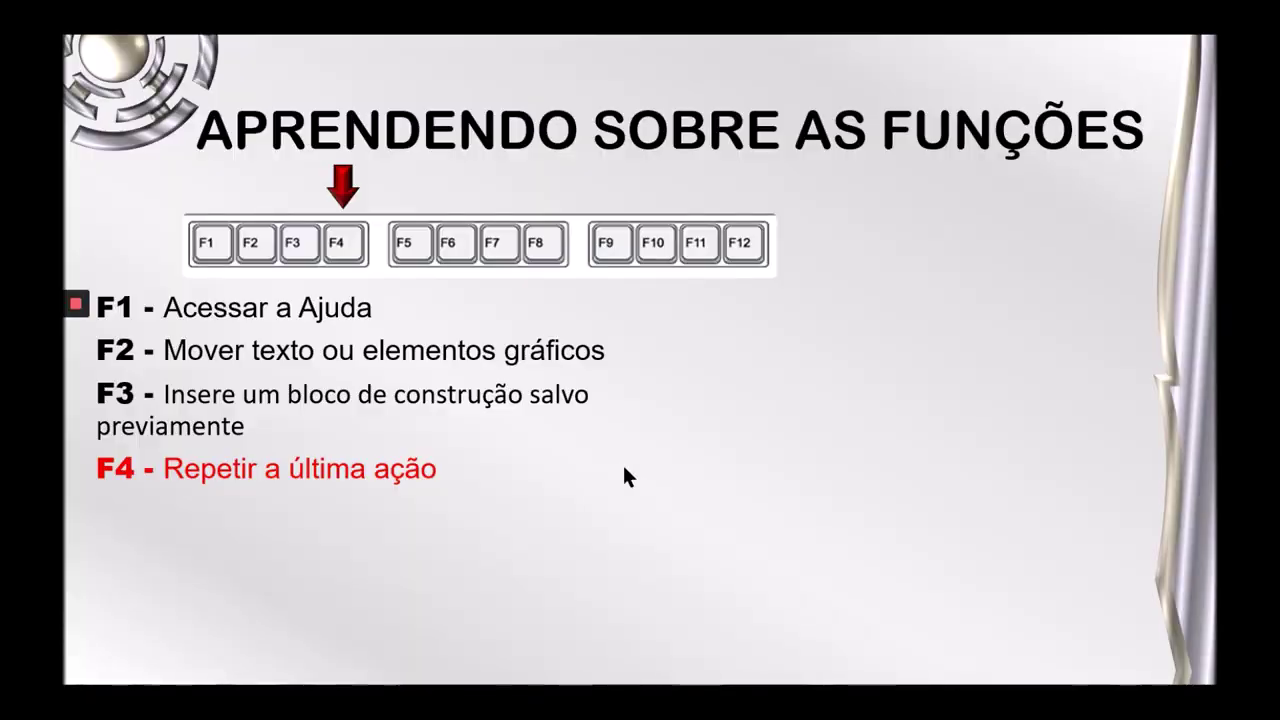
pyautogui.click(687, 553)
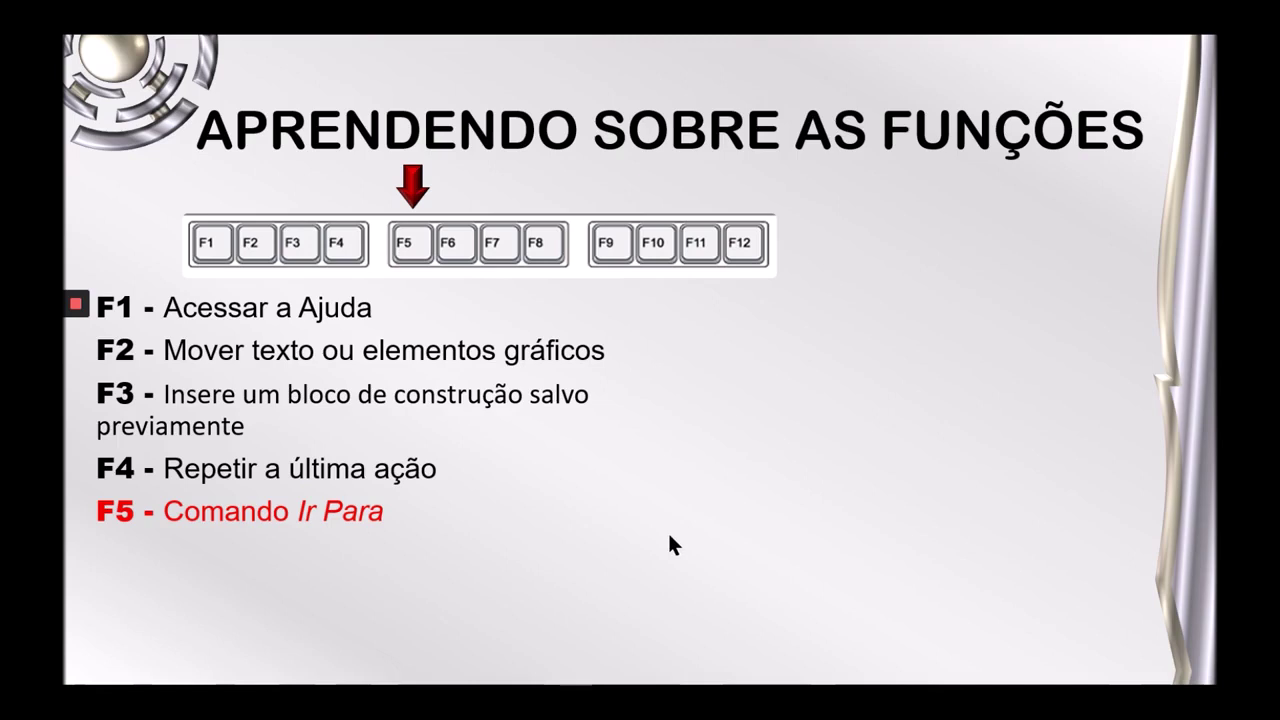
pyautogui.hotkey('alt', 'Tab')
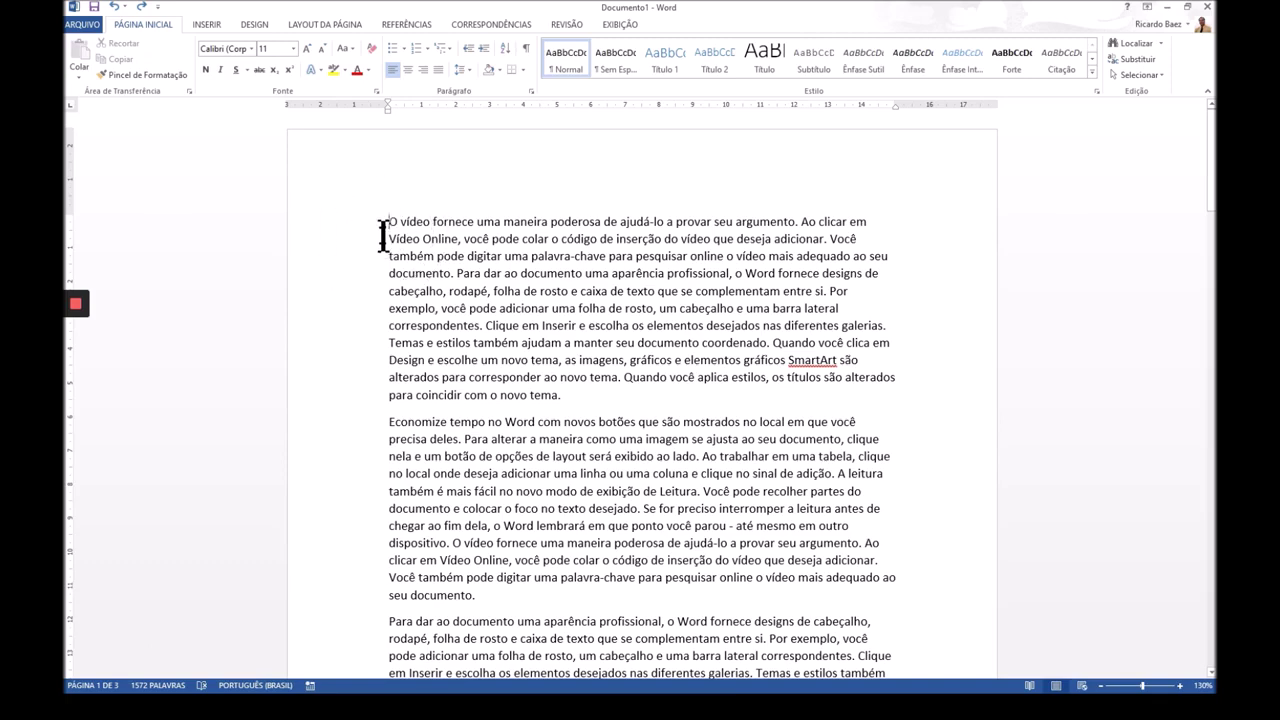
# Step: Use the Go To command to move the insertion point to line 5 (Linha) of the document and close the dialog
pyautogui.scroll(-3, 600, 423)
pyautogui.scroll(-15, 603, 420)
pyautogui.scroll(8, 598, 438)
pyautogui.scroll(-20, 598, 438)
pyautogui.scroll(10, 600, 482)
pyautogui.scroll(20, 603, 505)
pyautogui.press('F5')
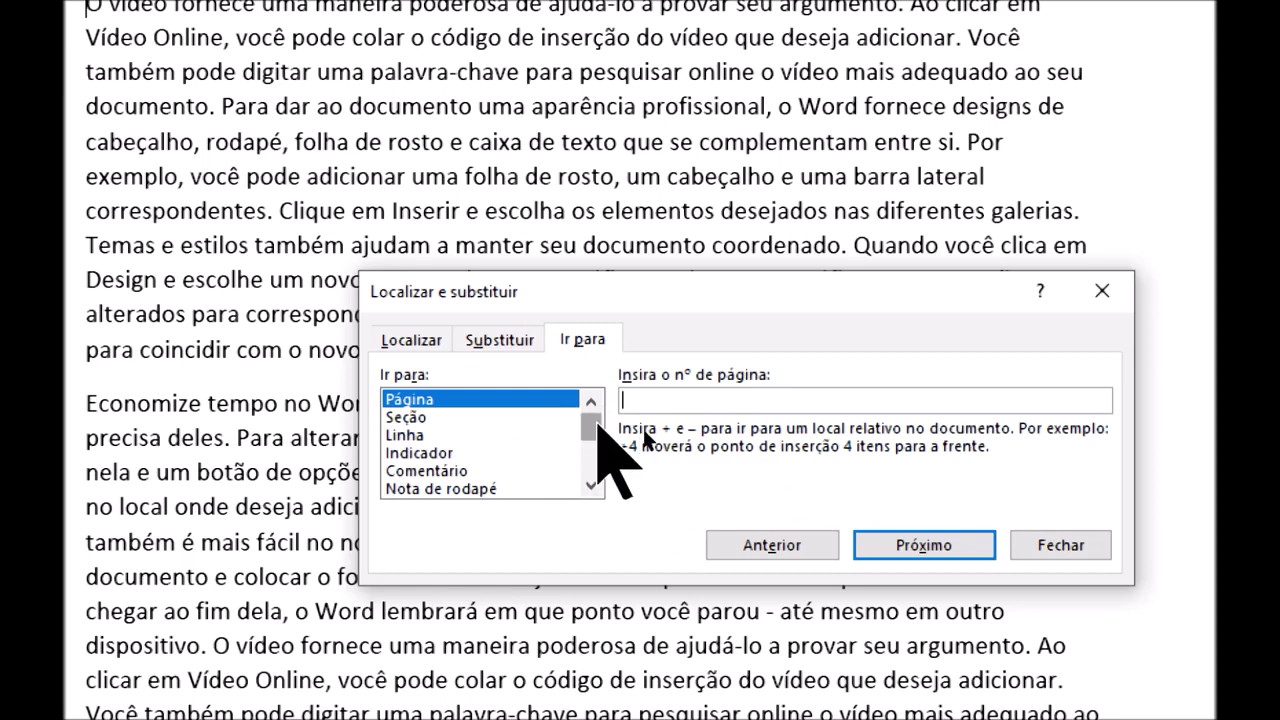
pyautogui.moveTo(589, 420)
pyautogui.mouseDown()
pyautogui.moveTo(586, 480)
pyautogui.moveTo(588, 395)
pyautogui.mouseUp()
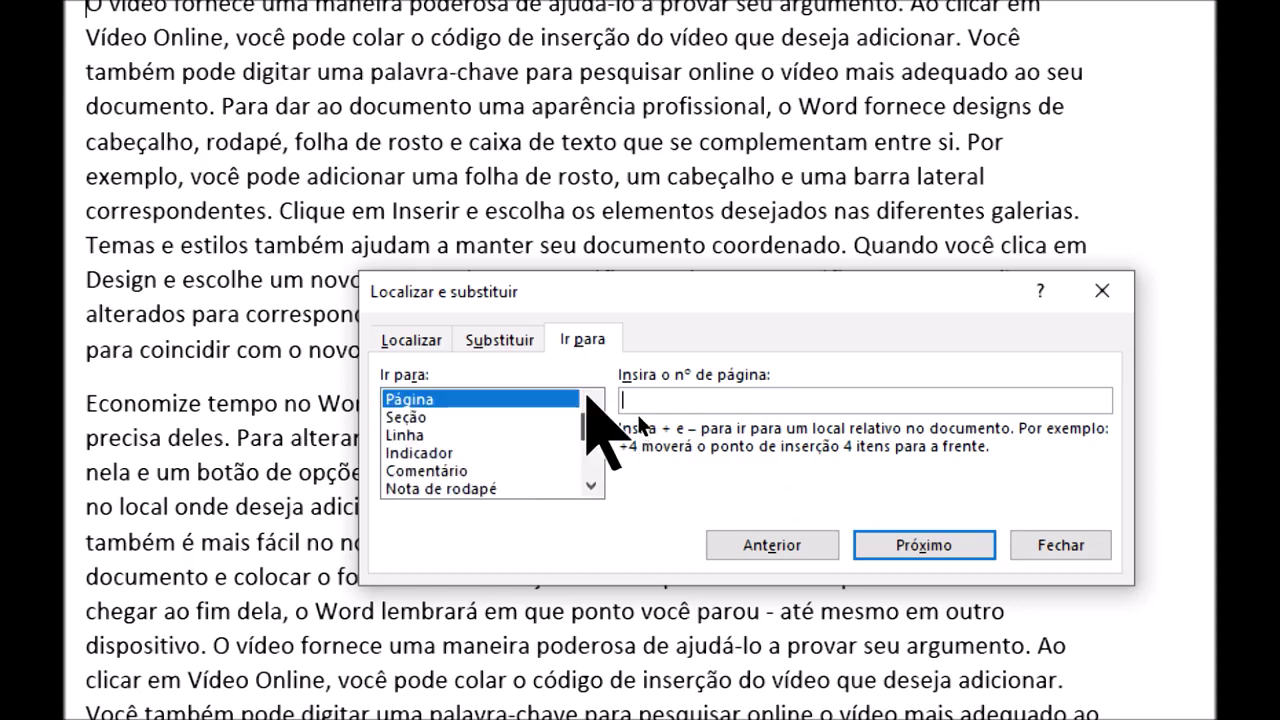
pyautogui.click(553, 435)
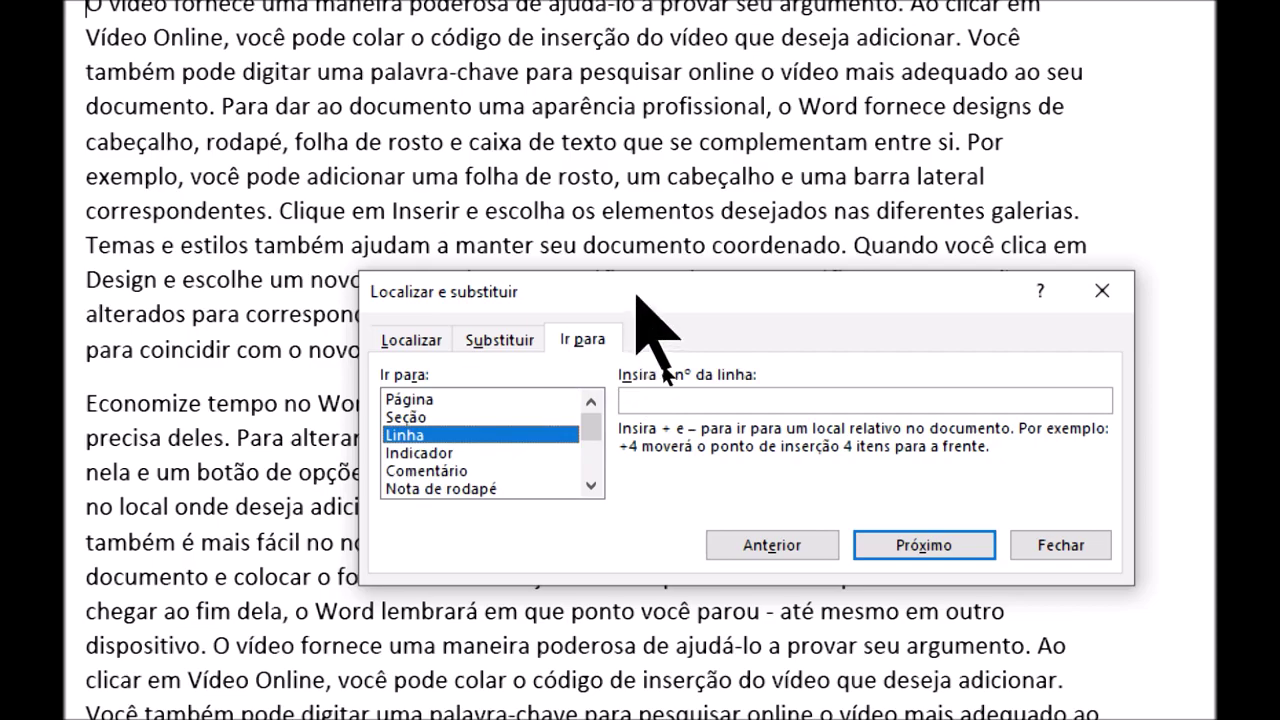
pyautogui.moveTo(634, 286); pyautogui.dragTo(370, 180)
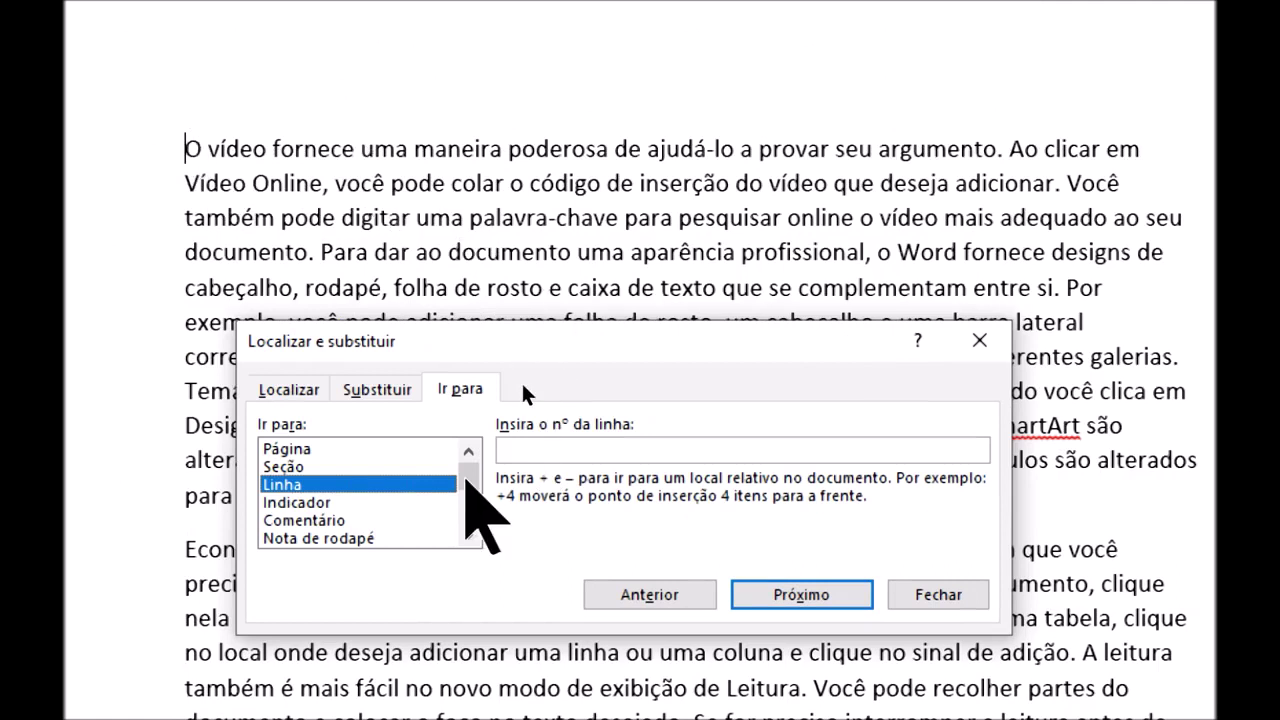
pyautogui.click(521, 450)
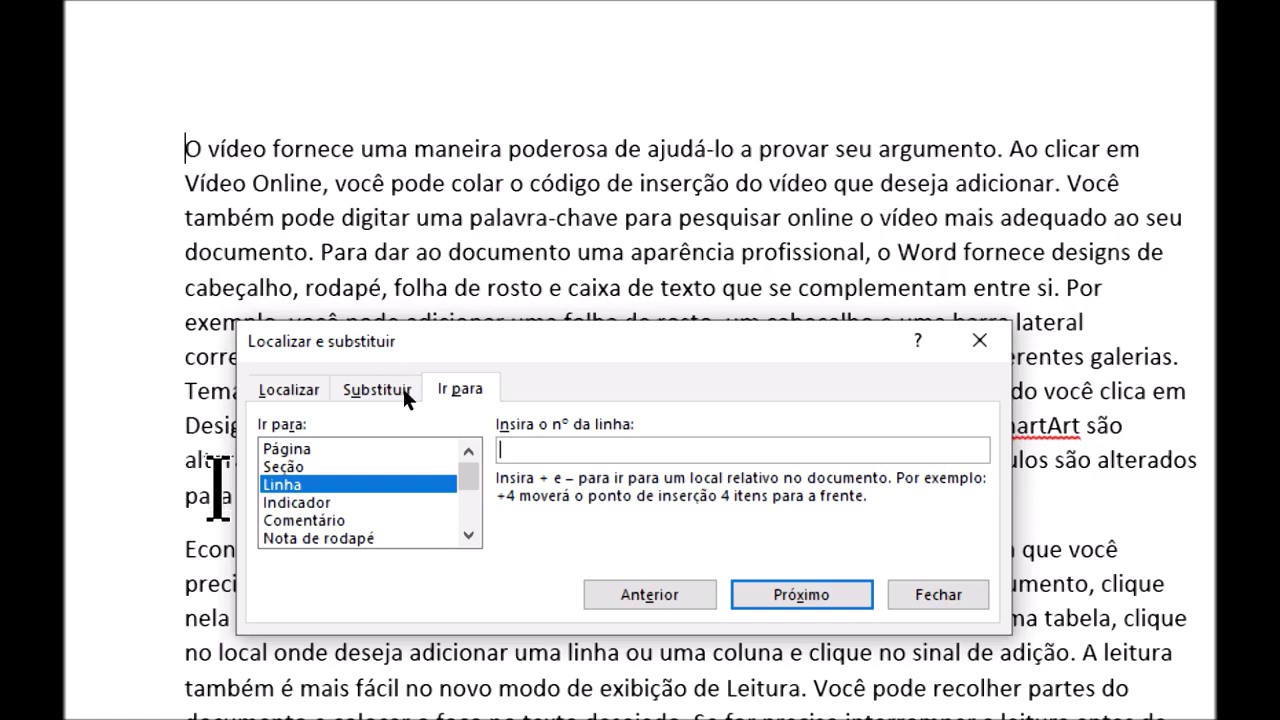
pyautogui.write('5')
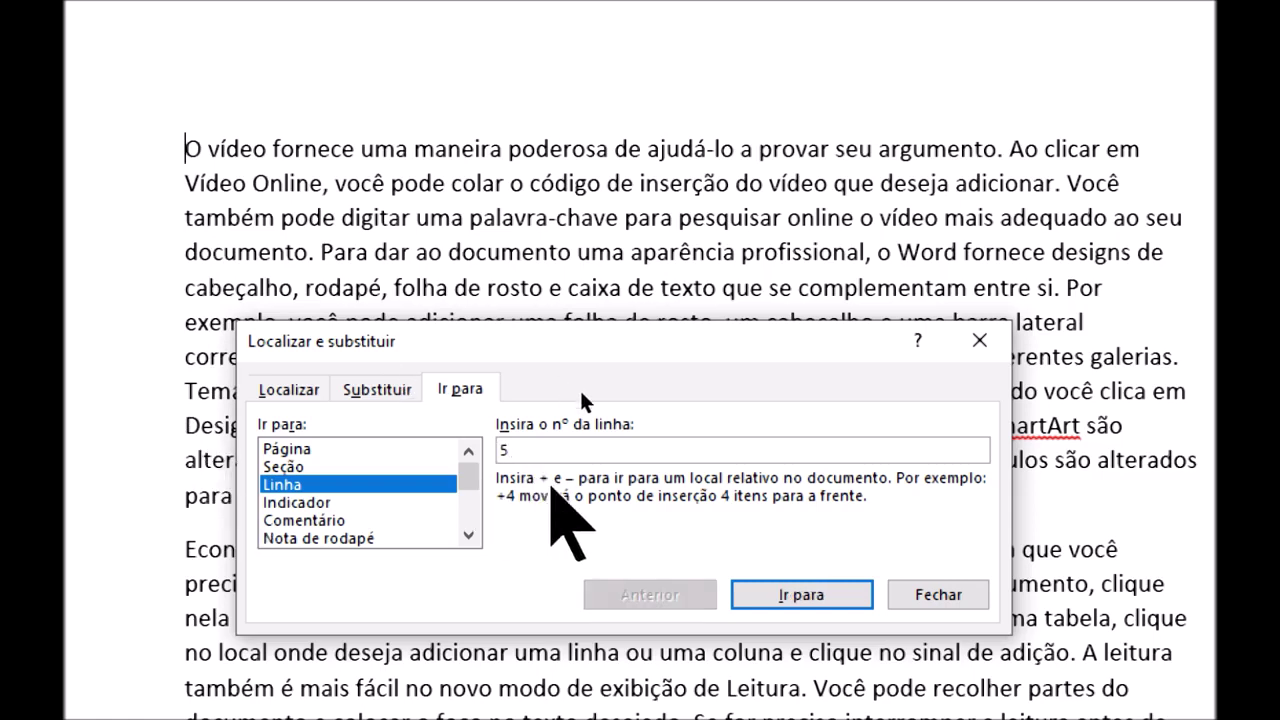
pyautogui.click(813, 597)
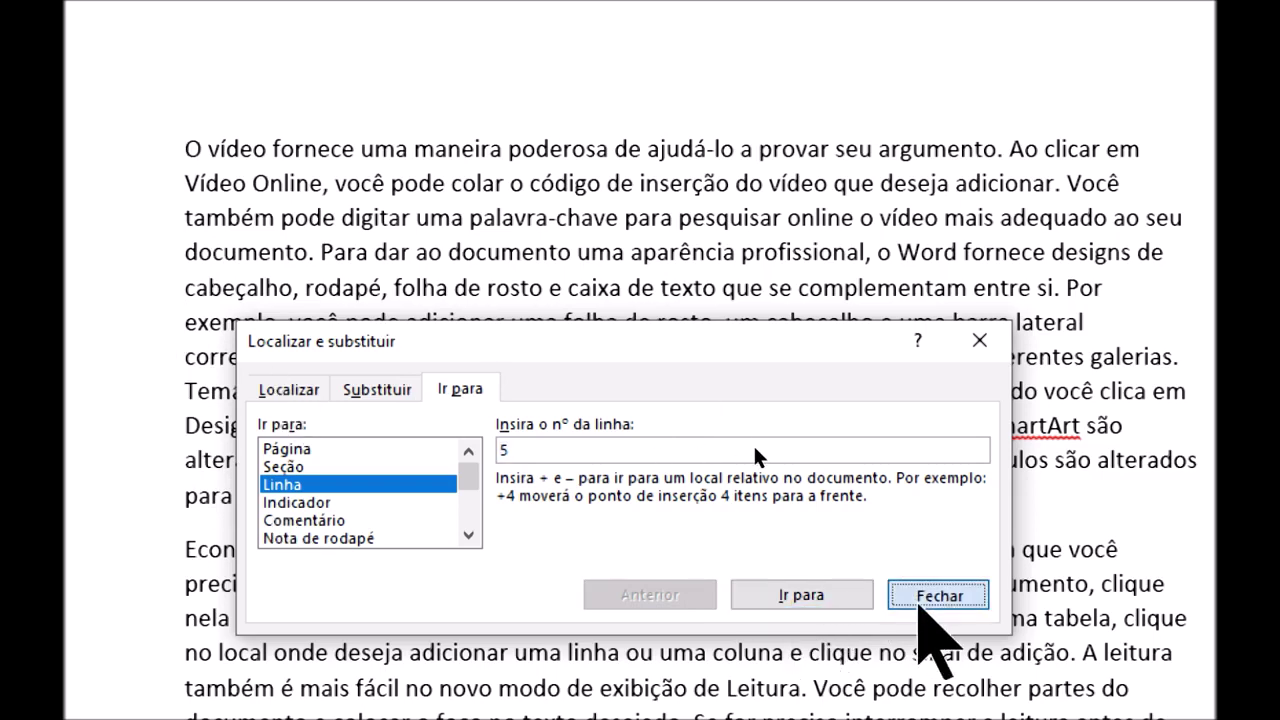
pyautogui.click(925, 594)
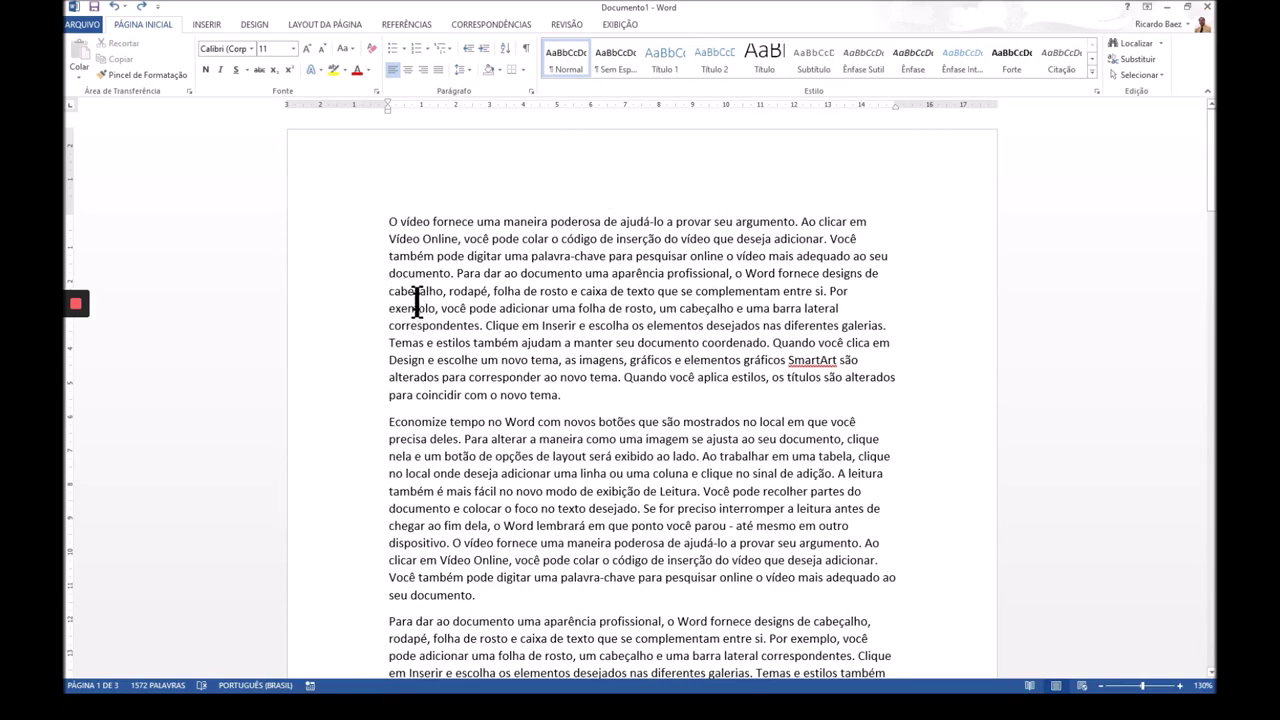
# Step: Use the Go To command to move to page 3 (Página) of the document and close the dialog
pyautogui.press('F5')
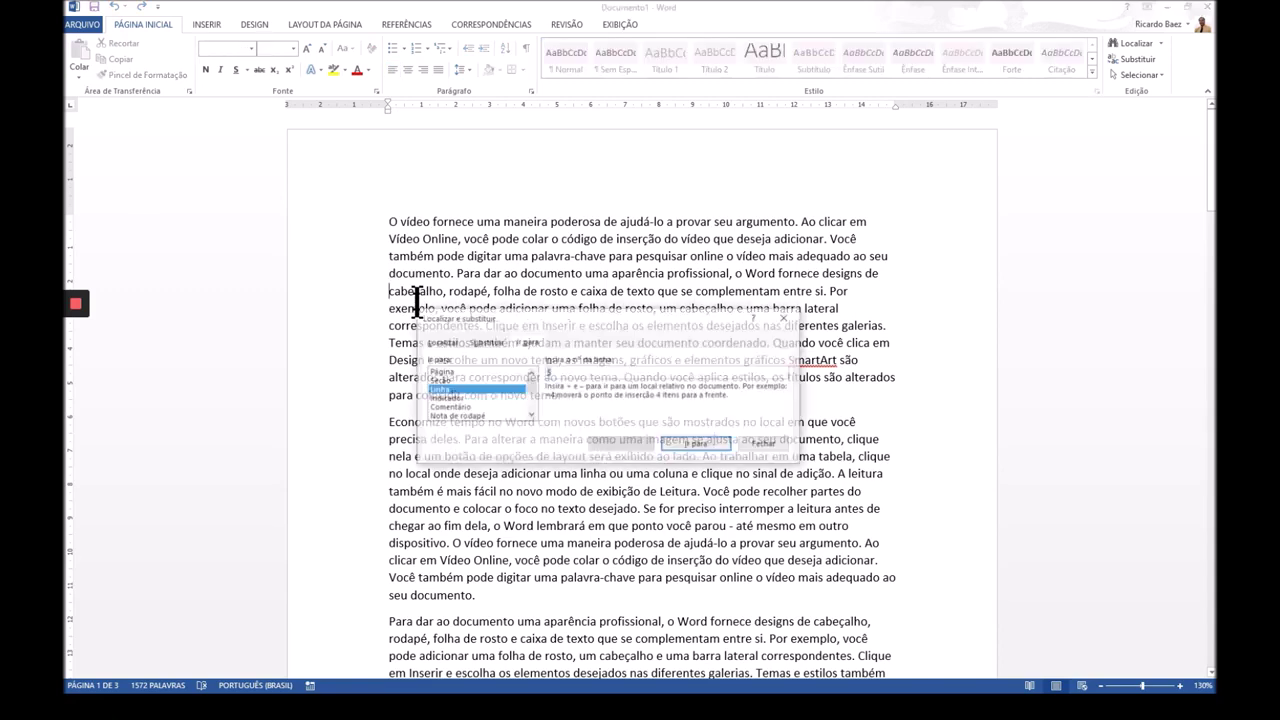
pyautogui.click(456, 373)
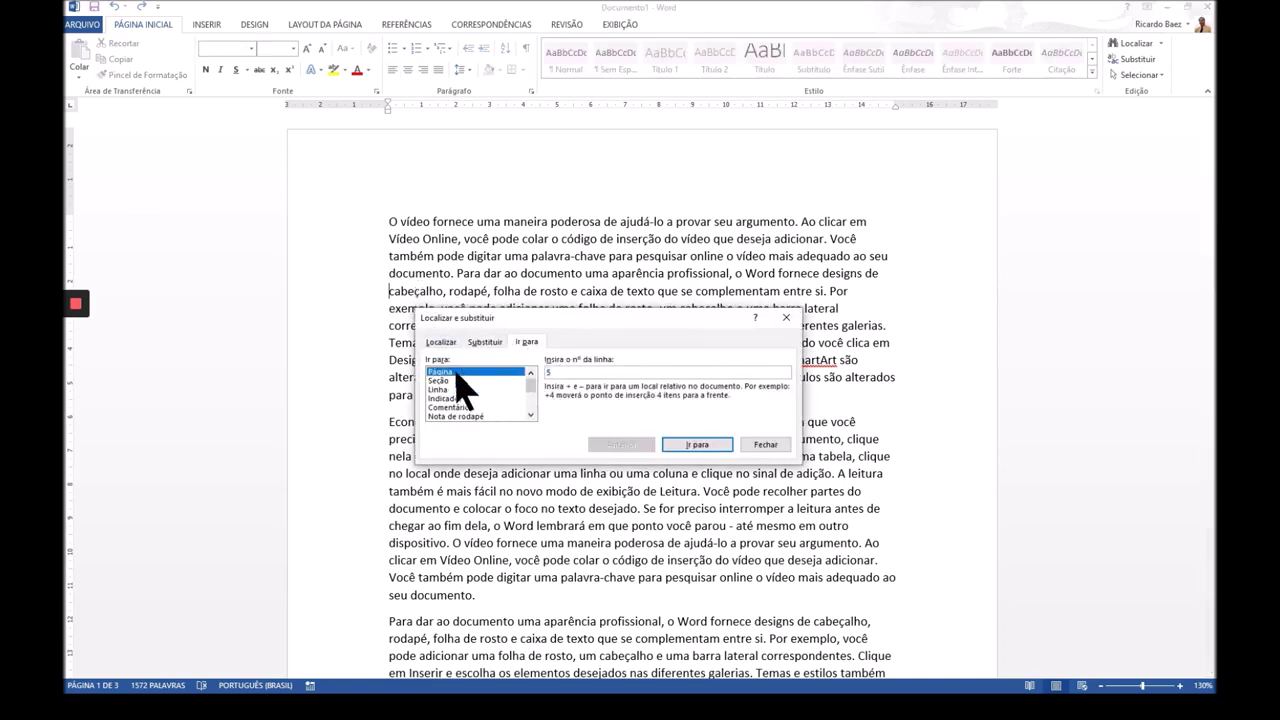
pyautogui.click(556, 372)
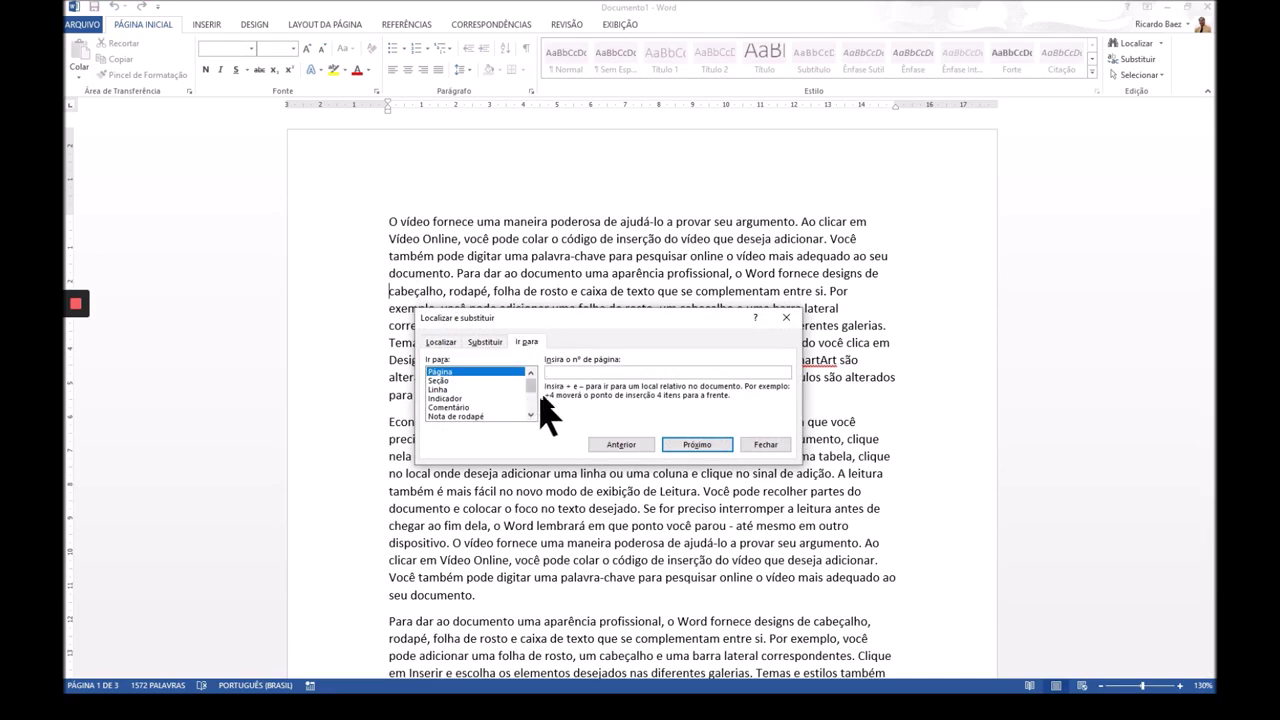
pyautogui.write('3')
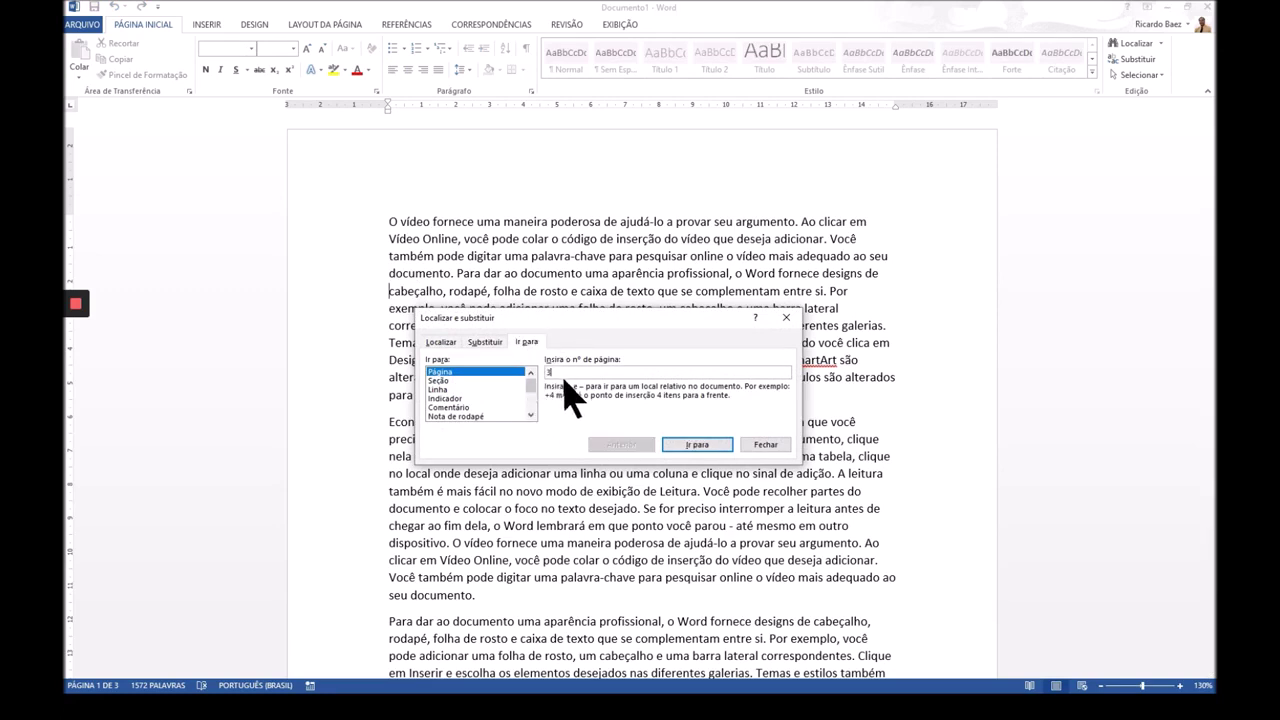
pyautogui.click(703, 448)
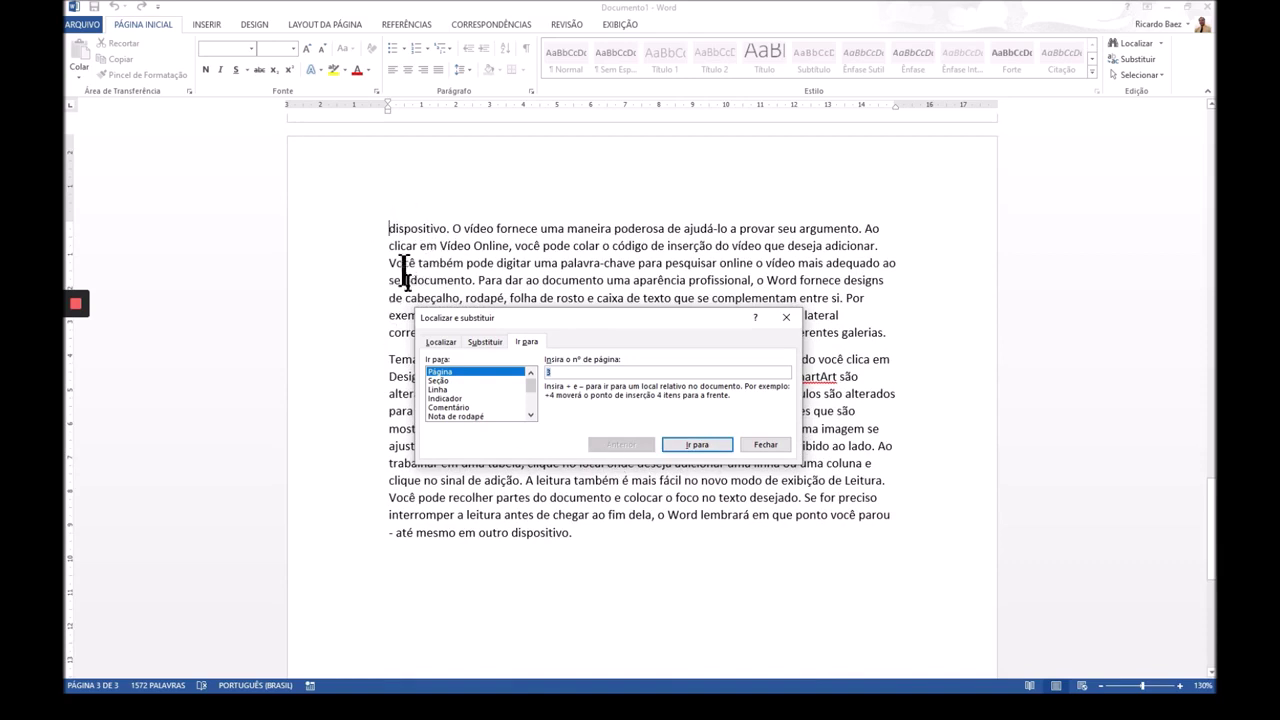
pyautogui.click(765, 444)
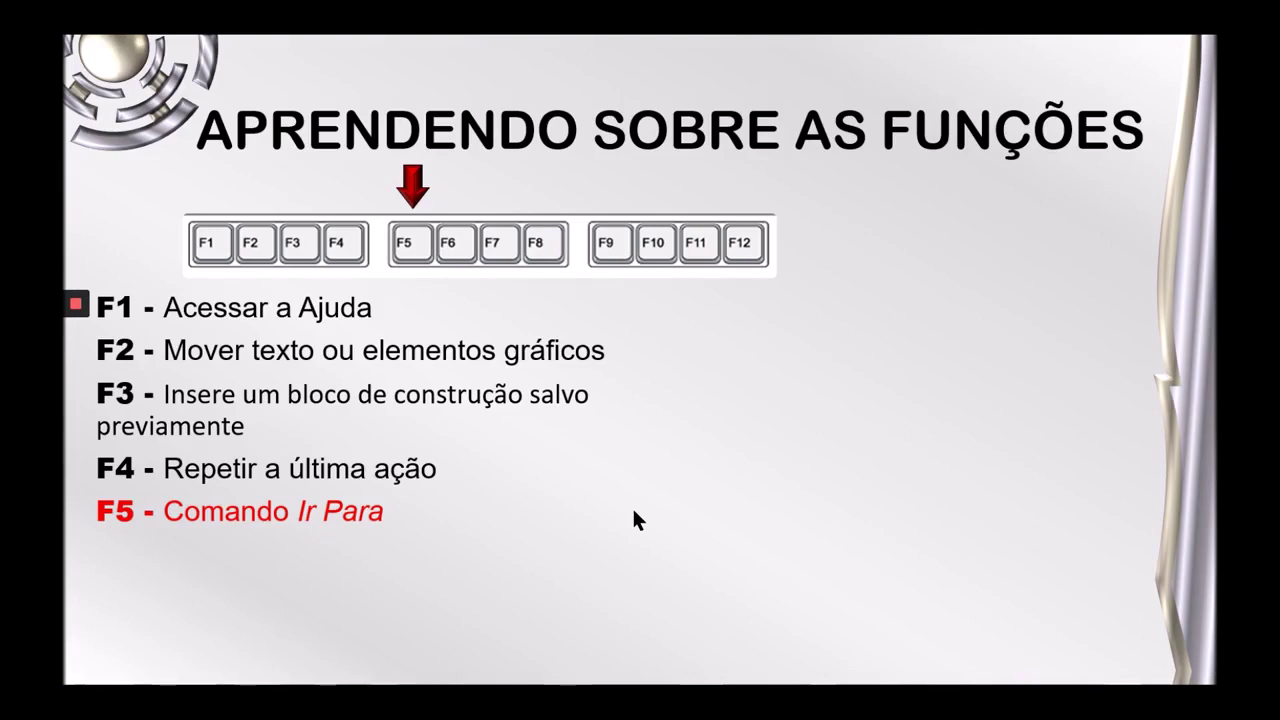
# Step: Advance the presentation to the F6 "Ir para o próximo painel ou quadro" description and switch back to the Word document
pyautogui.click(624, 592)
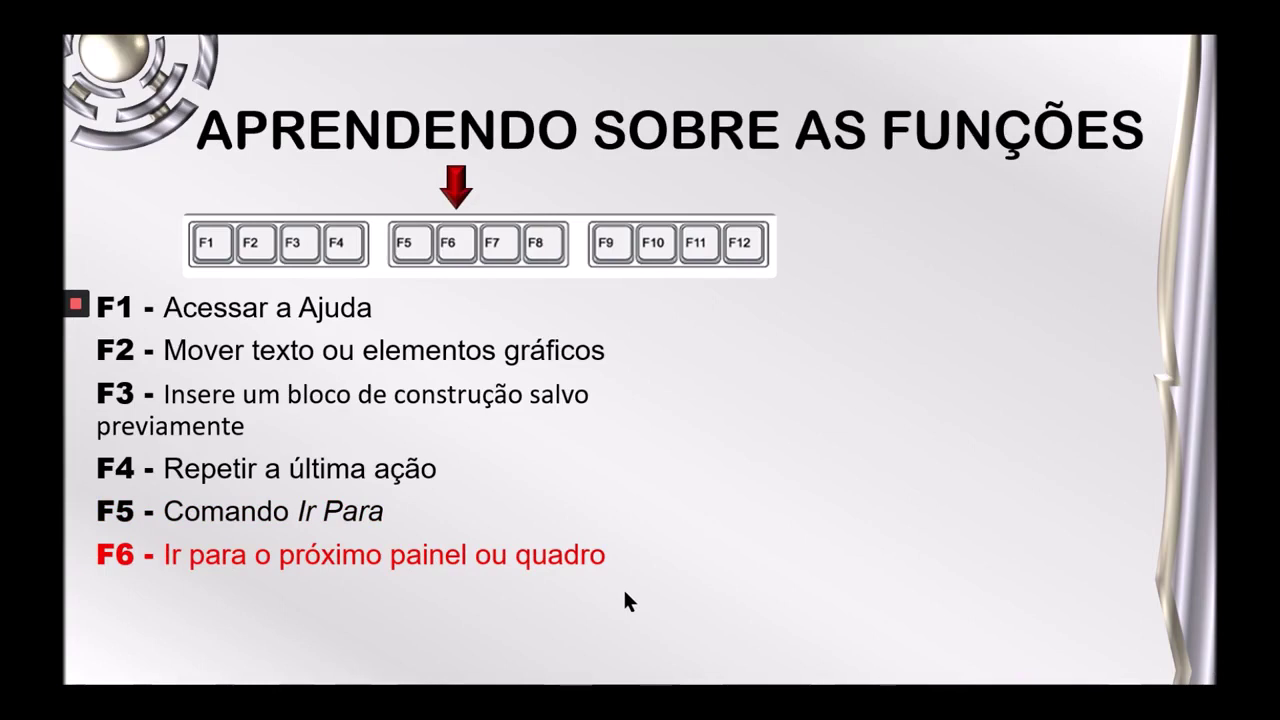
pyautogui.hotkey('alt', 'Tab')
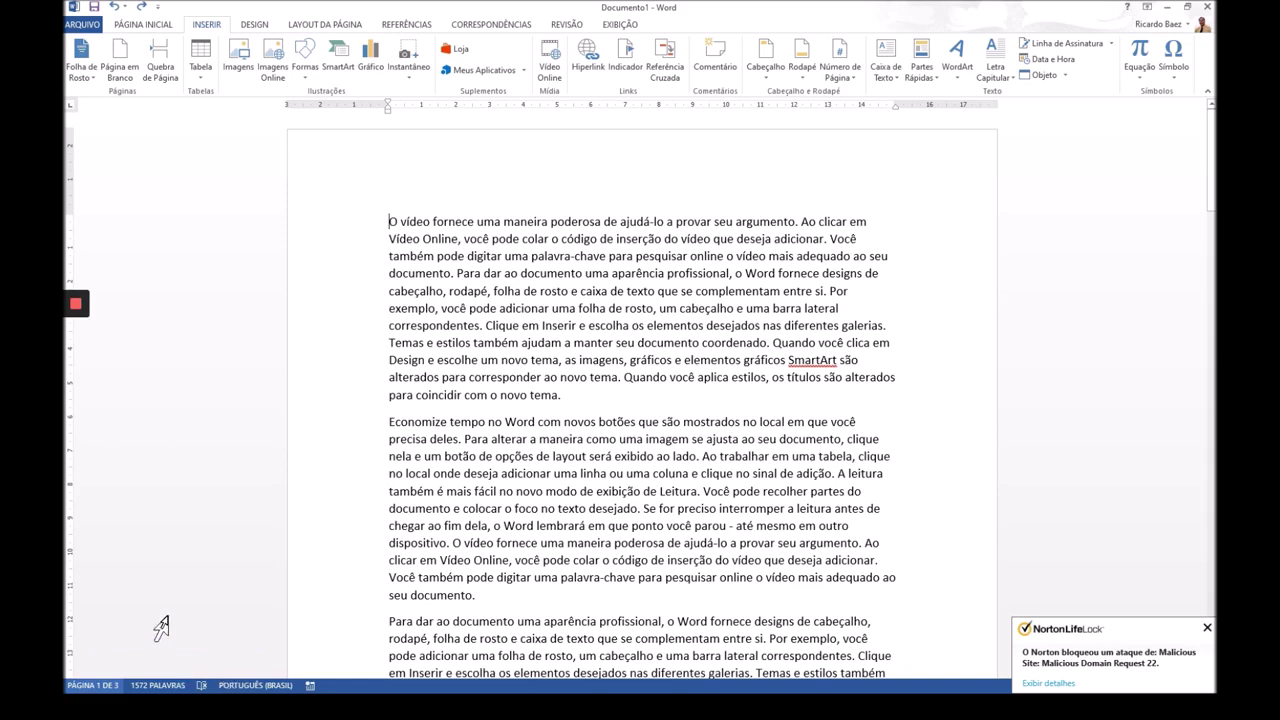
# Step: View the page thumbnails in the Navigation pane and the document's word count statistics, closing each after viewing
pyautogui.hotkey('ctrl', 'f')
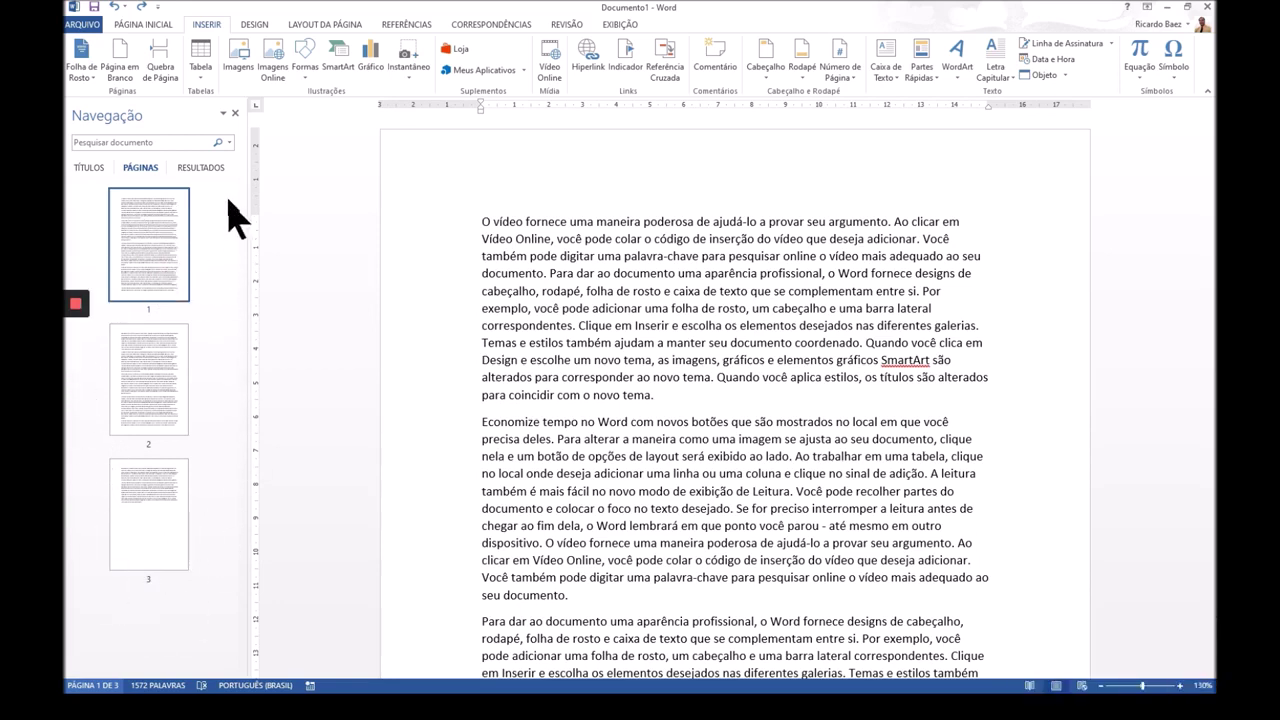
pyautogui.click(235, 114)
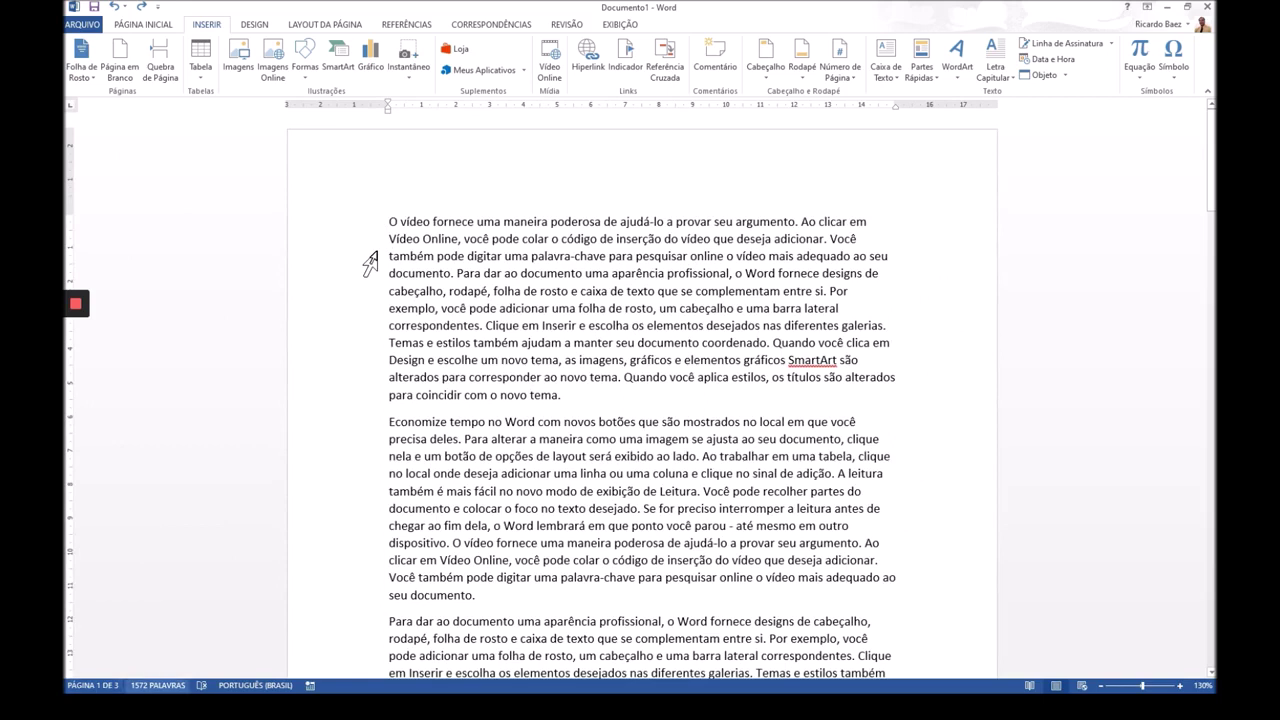
pyautogui.hotkey('ctrl', 'shift', 'g')
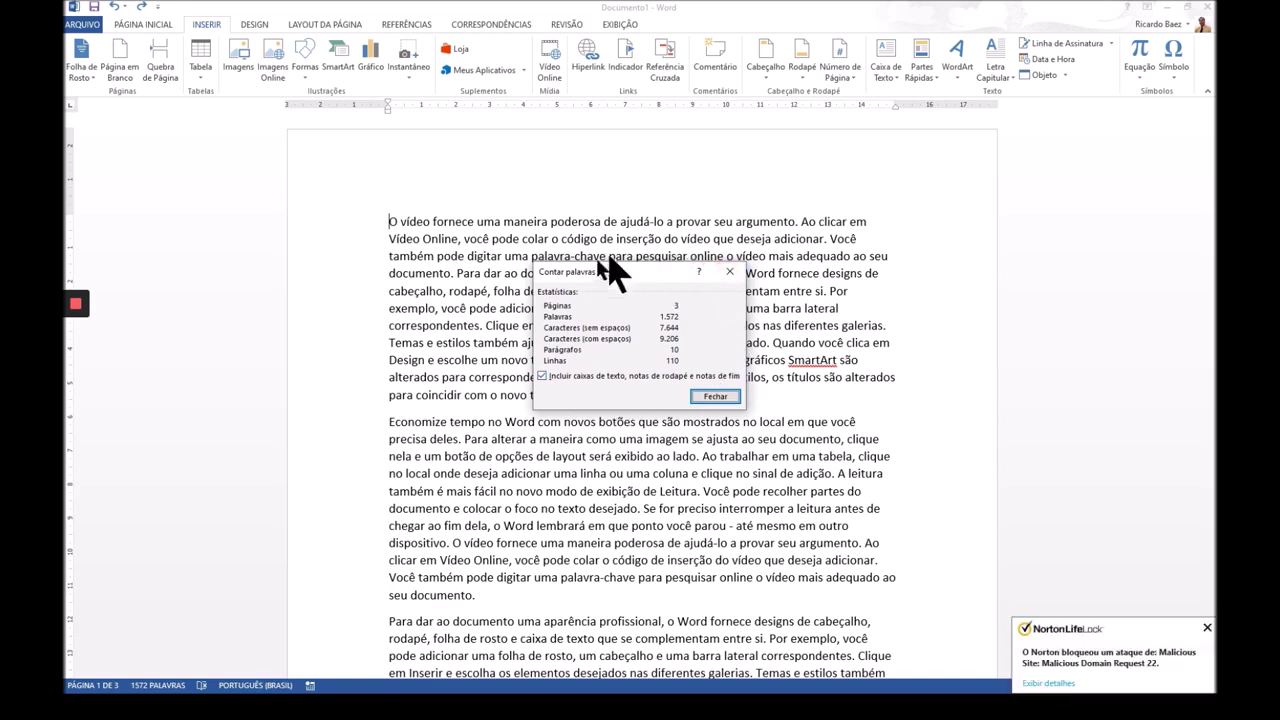
pyautogui.click(714, 397)
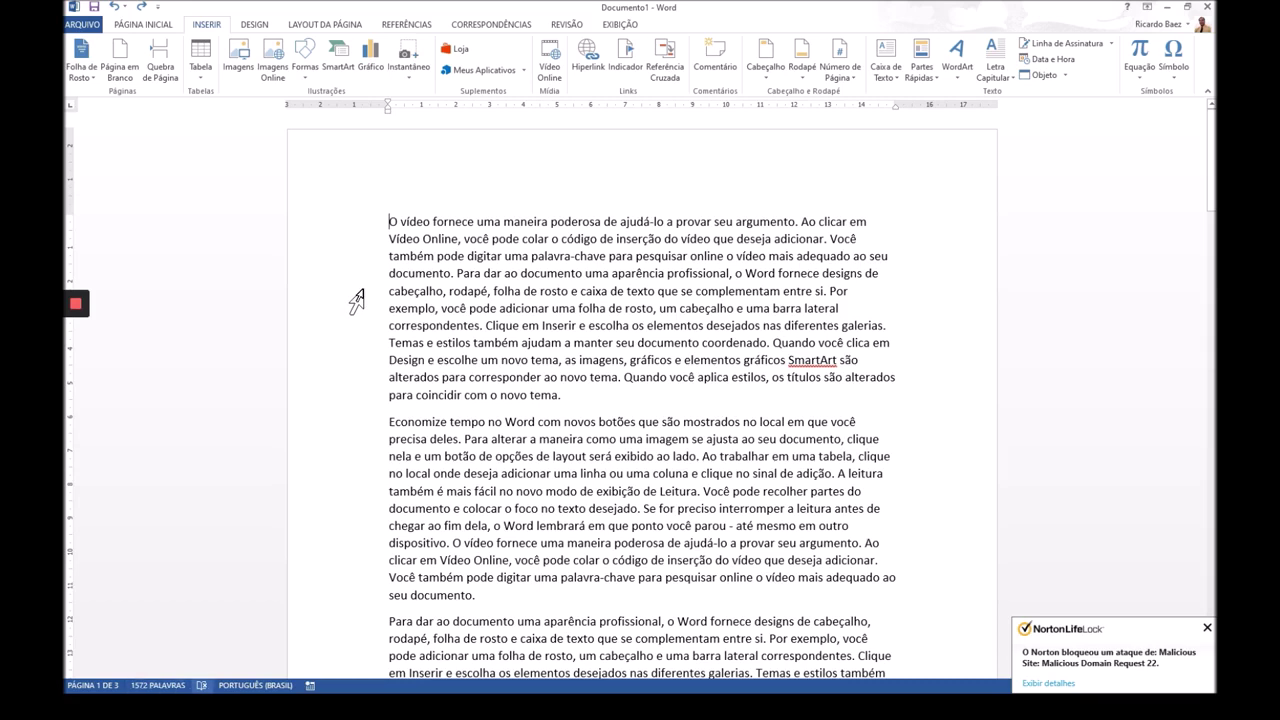
# Step: View the spelling suggestions for "SmartArt" and the proofing language options, closing both without making changes
pyautogui.press('F7')
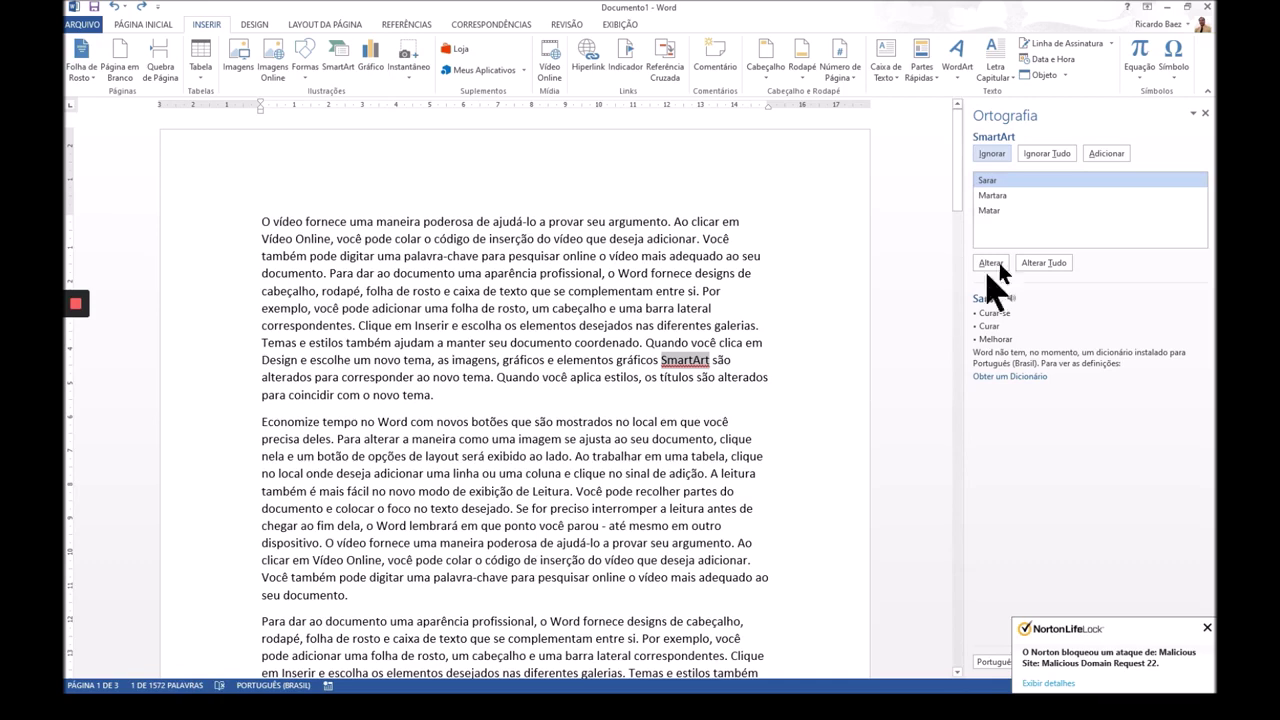
pyautogui.click(1205, 112)
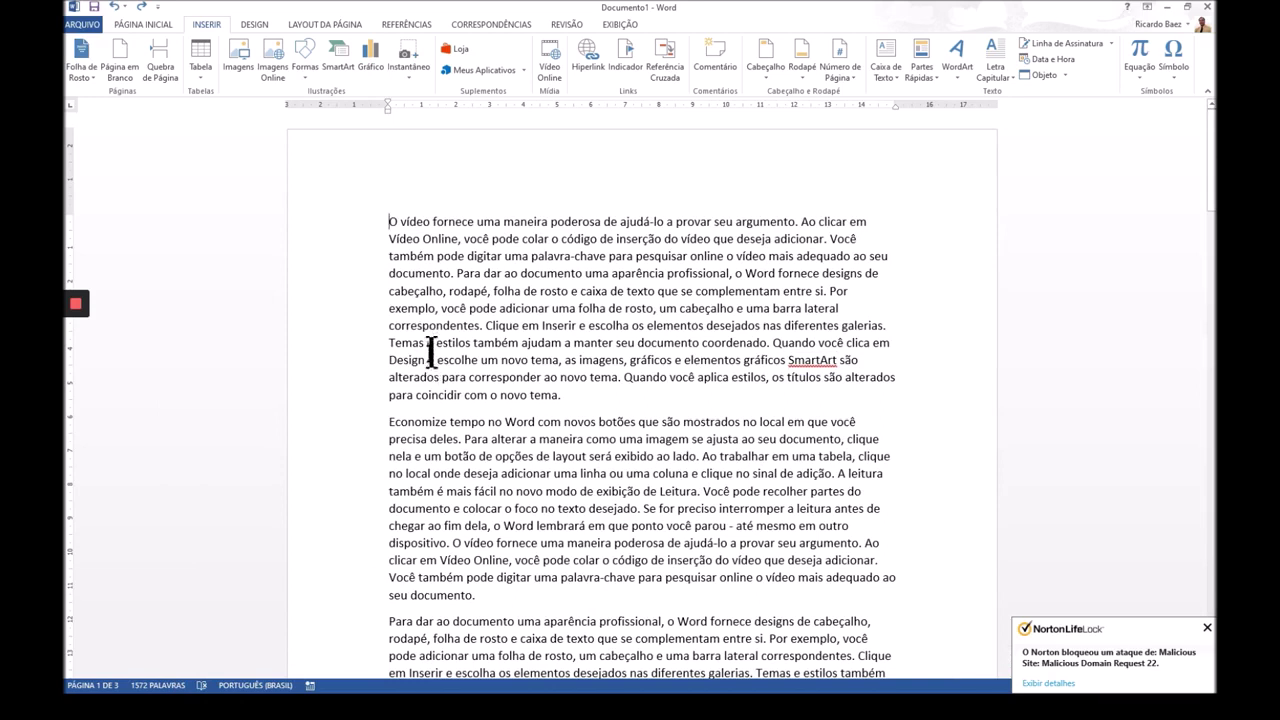
pyautogui.click(278, 688)
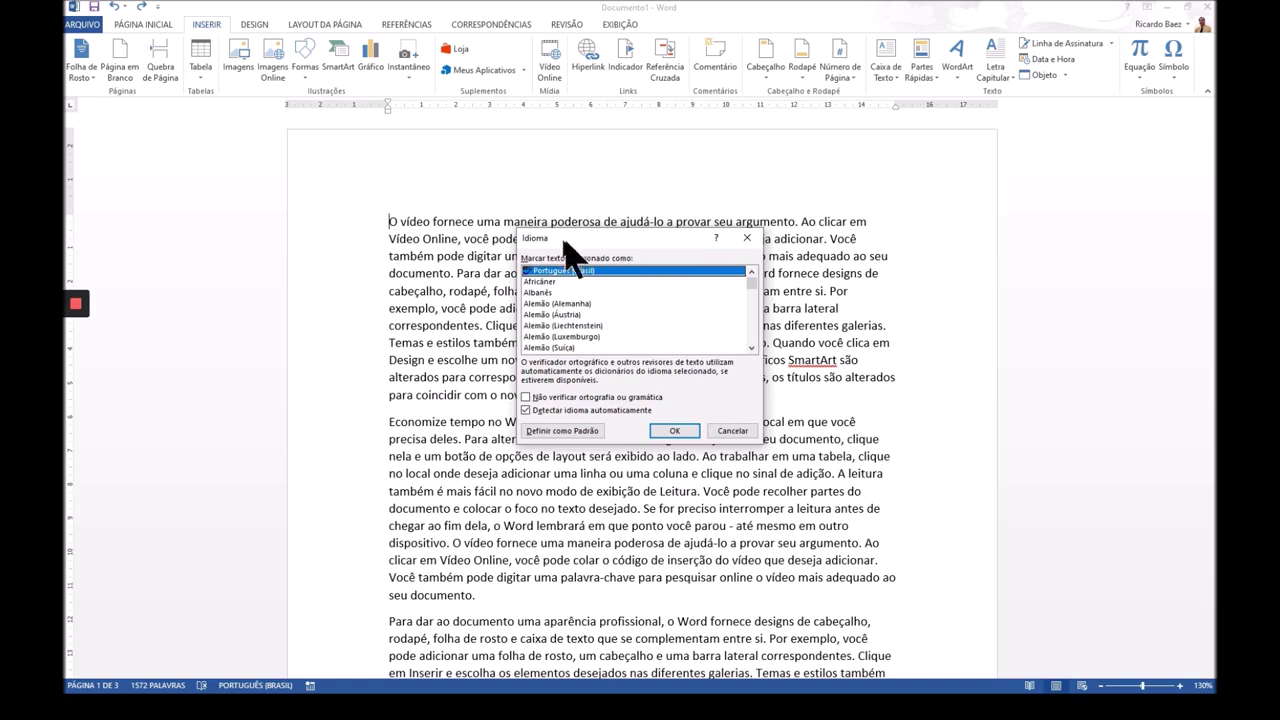
pyautogui.click(740, 432)
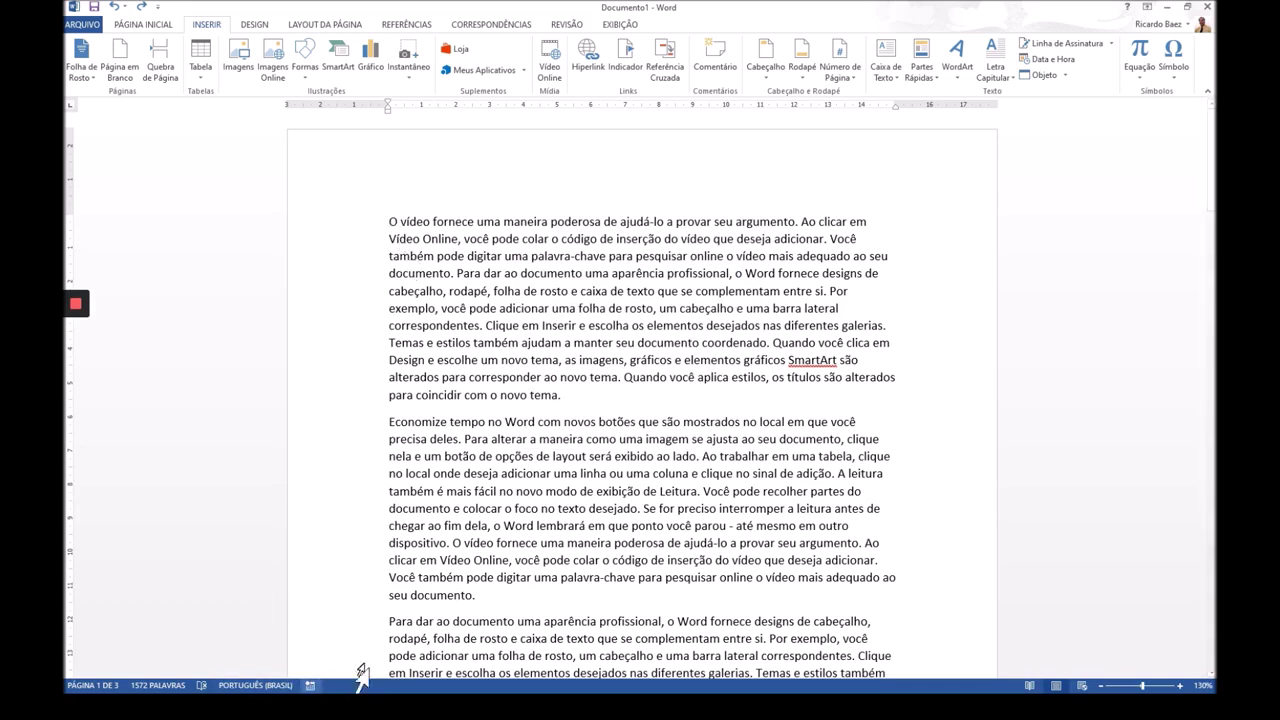
# Step: View the macro recording settings and dismiss them without recording a macro
pyautogui.click(311, 686)
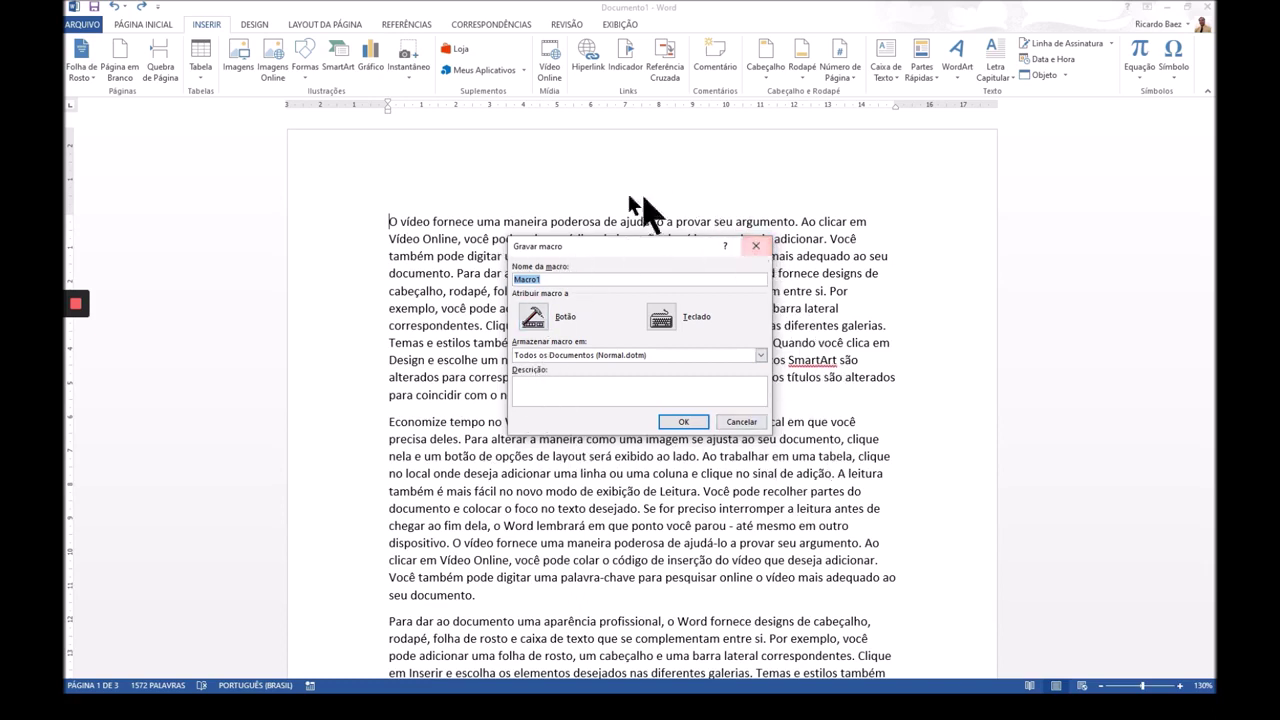
pyautogui.click(740, 422)
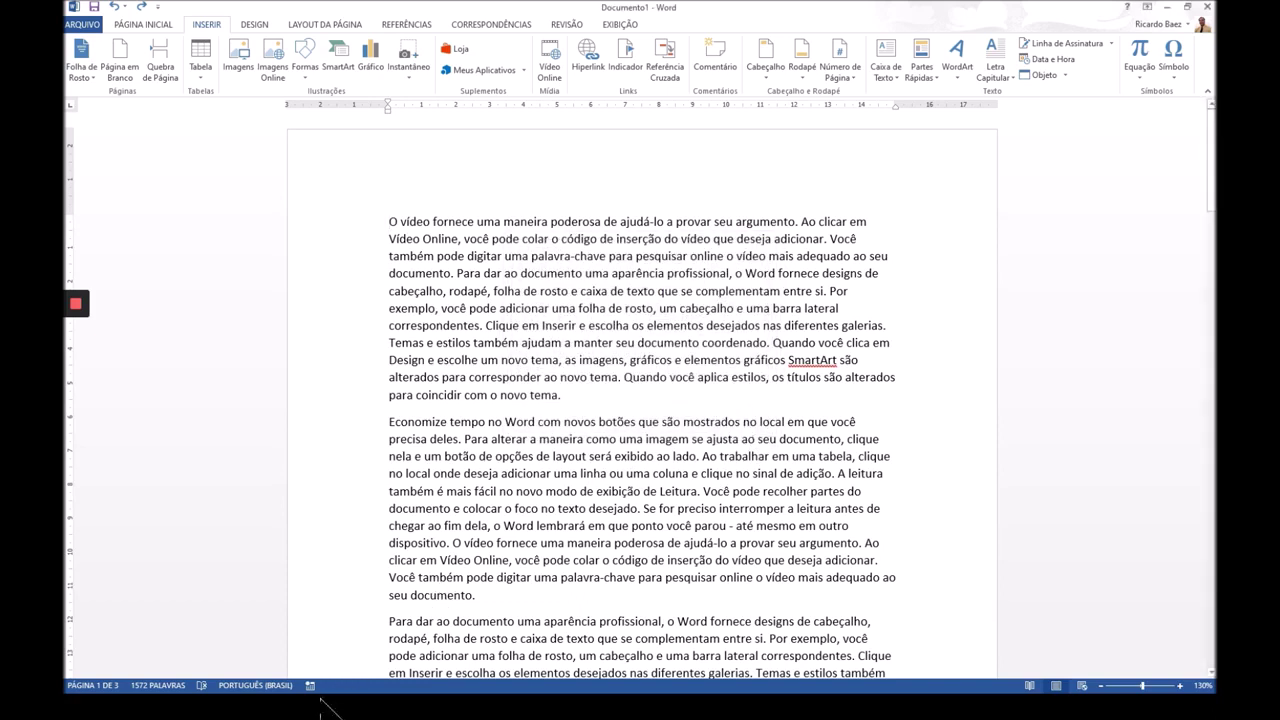